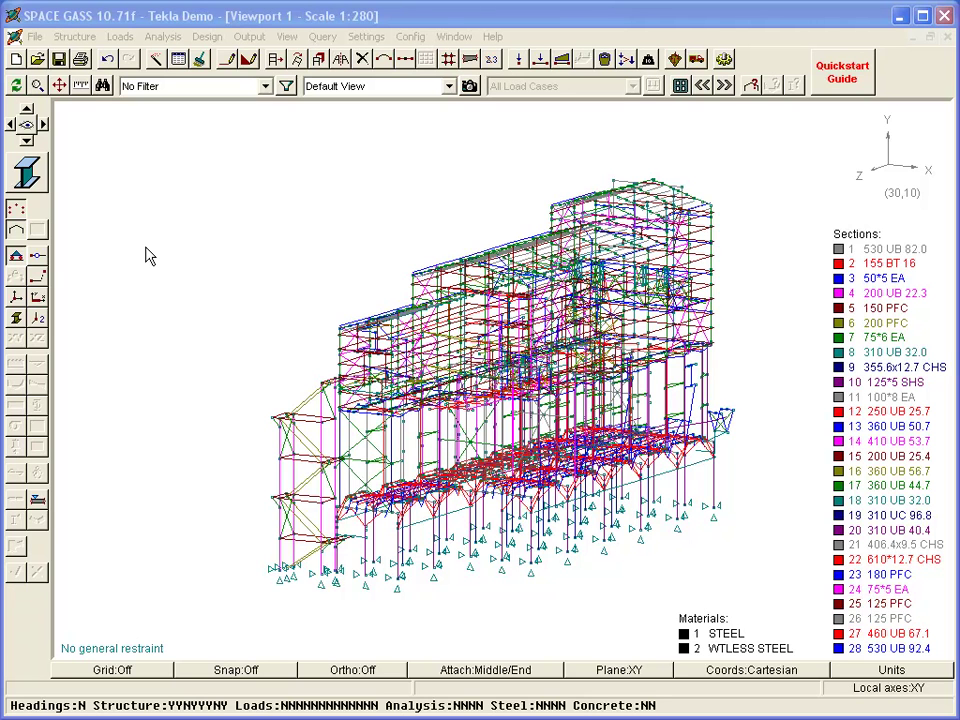
# Render the frame as a 3D model, zoom in and orbit to a side view
pyautogui.click(27, 178)
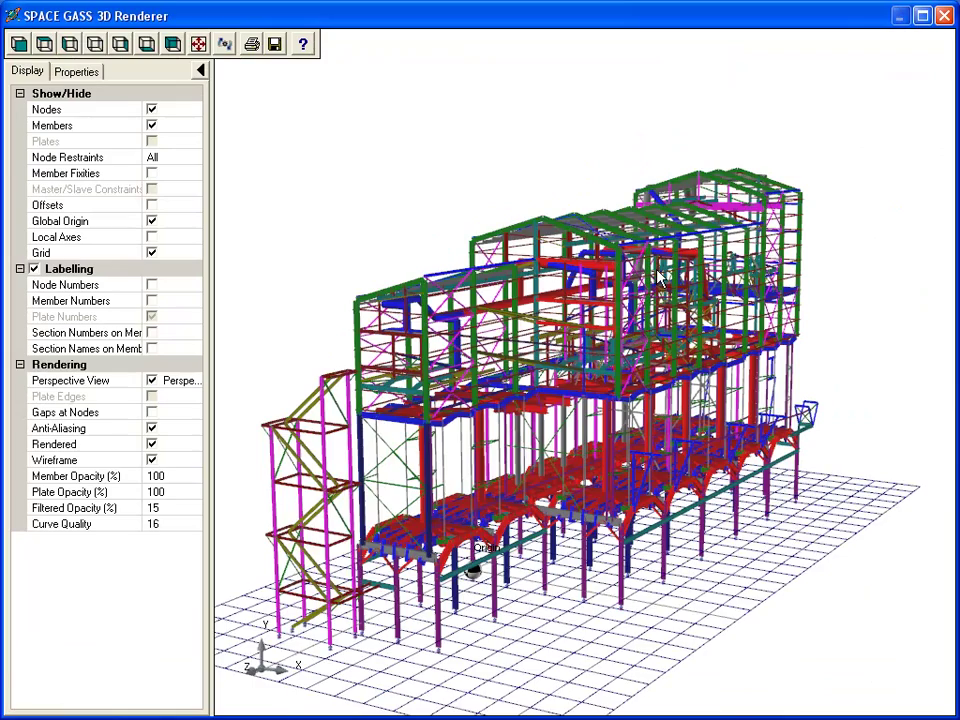
pyautogui.scroll(3, 659, 278)
pyautogui.scroll(3, 645, 300)
pyautogui.scroll(3, 630, 320)
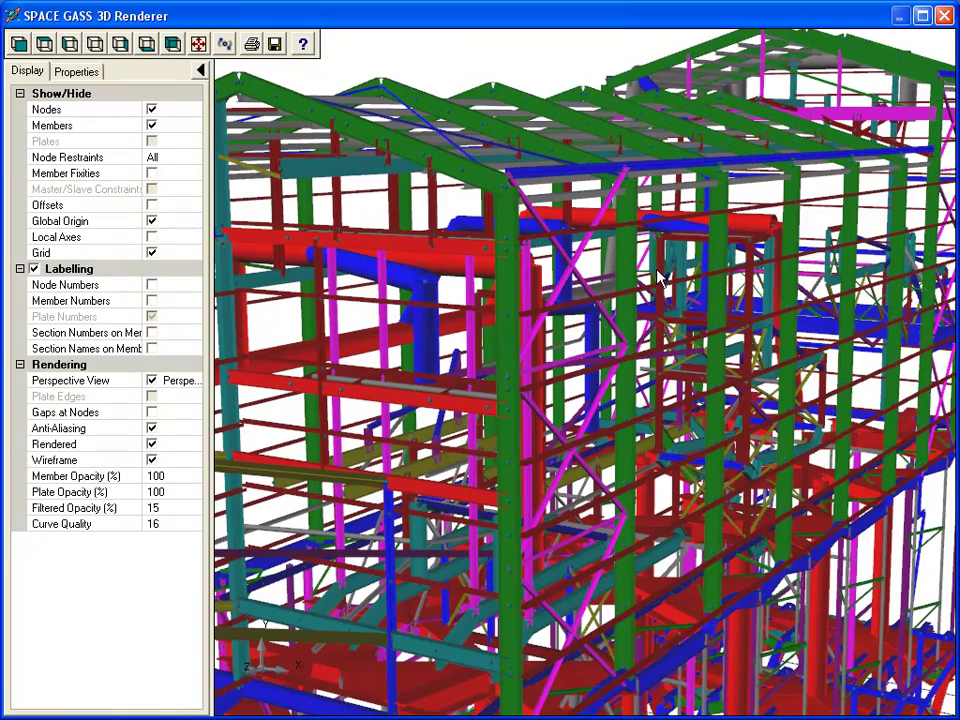
pyautogui.moveTo(624, 330)
pyautogui.mouseDown()
pyautogui.moveTo(590, 378)
pyautogui.moveTo(726, 375)
pyautogui.moveTo(787, 356)
pyautogui.moveTo(606, 354)
pyautogui.mouseUp()
# Zoom out, orbit to an oblique end view, then close the renderer and open the File commands
pyautogui.scroll(-5, 607, 358)
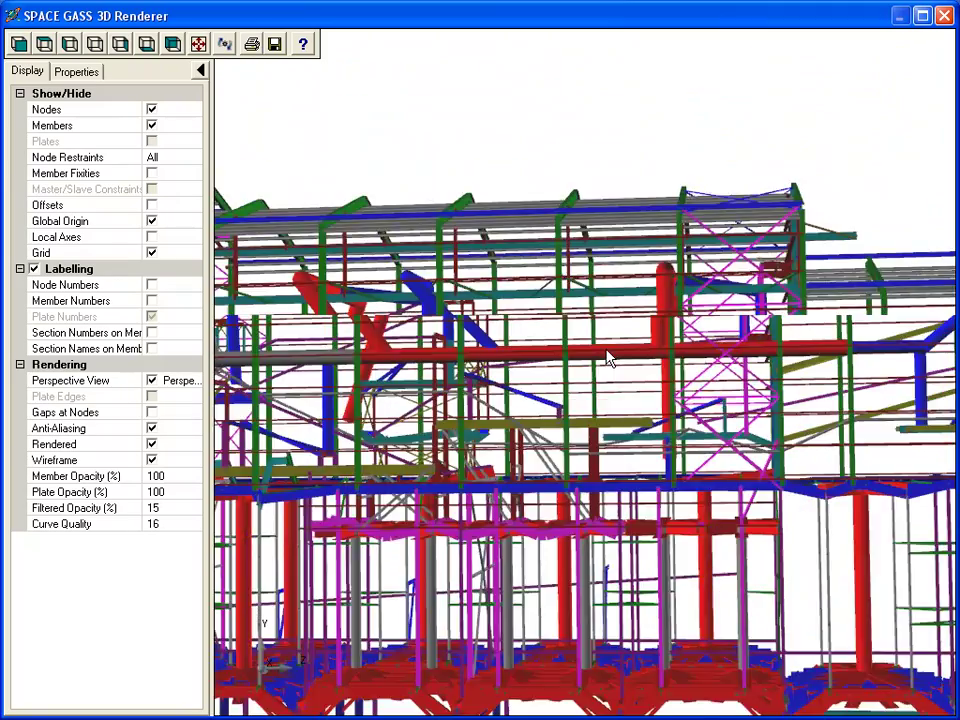
pyautogui.scroll(-3, 609, 359)
pyautogui.scroll(-2, 610, 360)
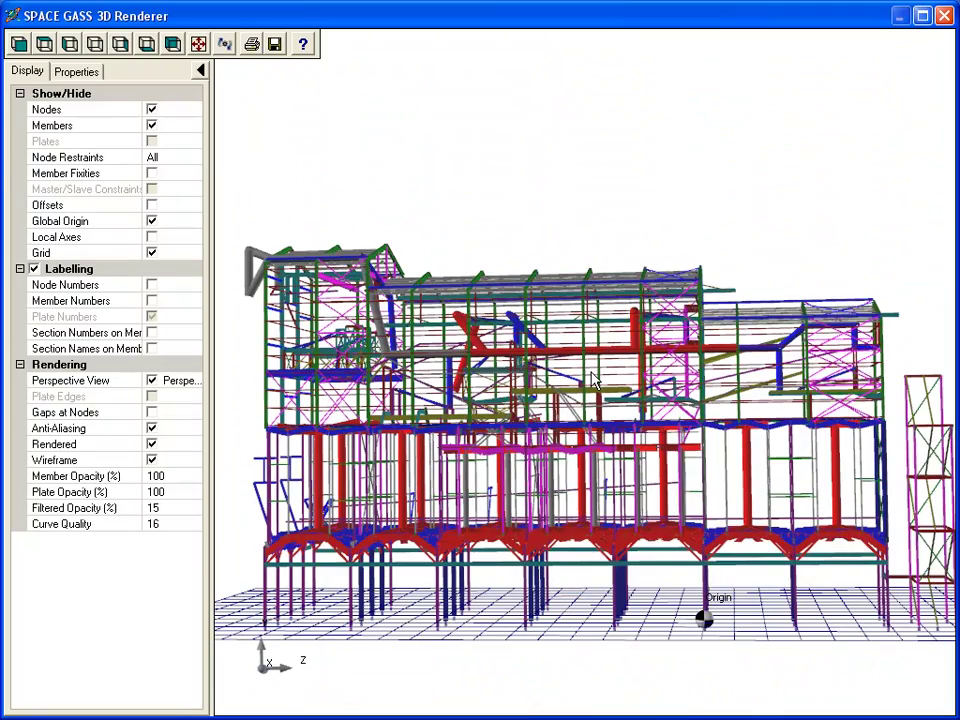
pyautogui.moveTo(592, 380)
pyautogui.mouseDown()
pyautogui.moveTo(838, 368)
pyautogui.moveTo(843, 385)
pyautogui.mouseUp()
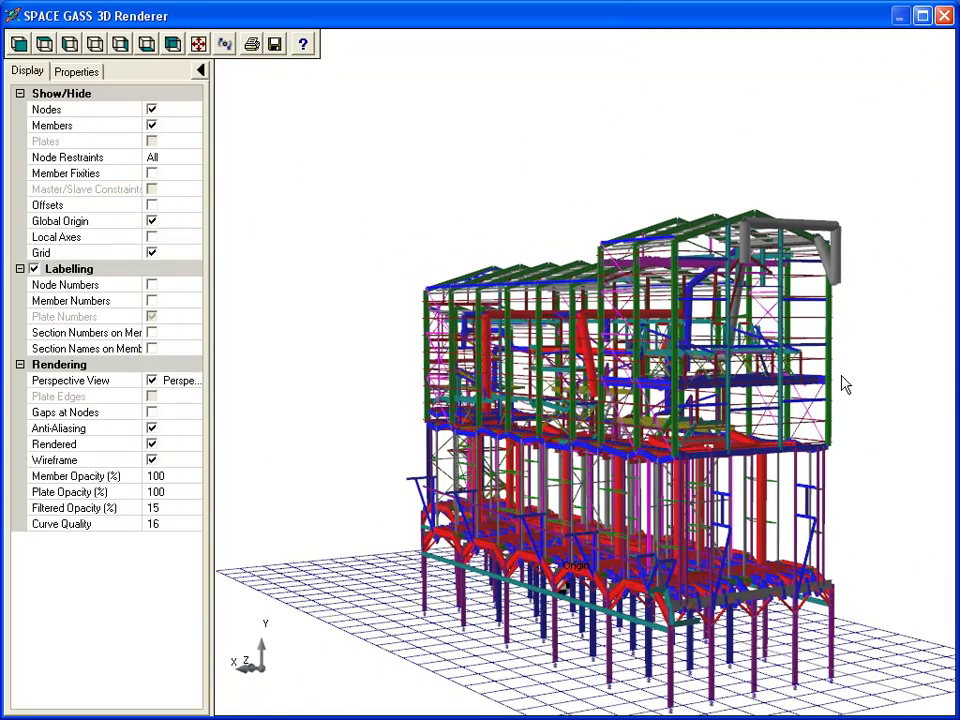
pyautogui.click(944, 15)
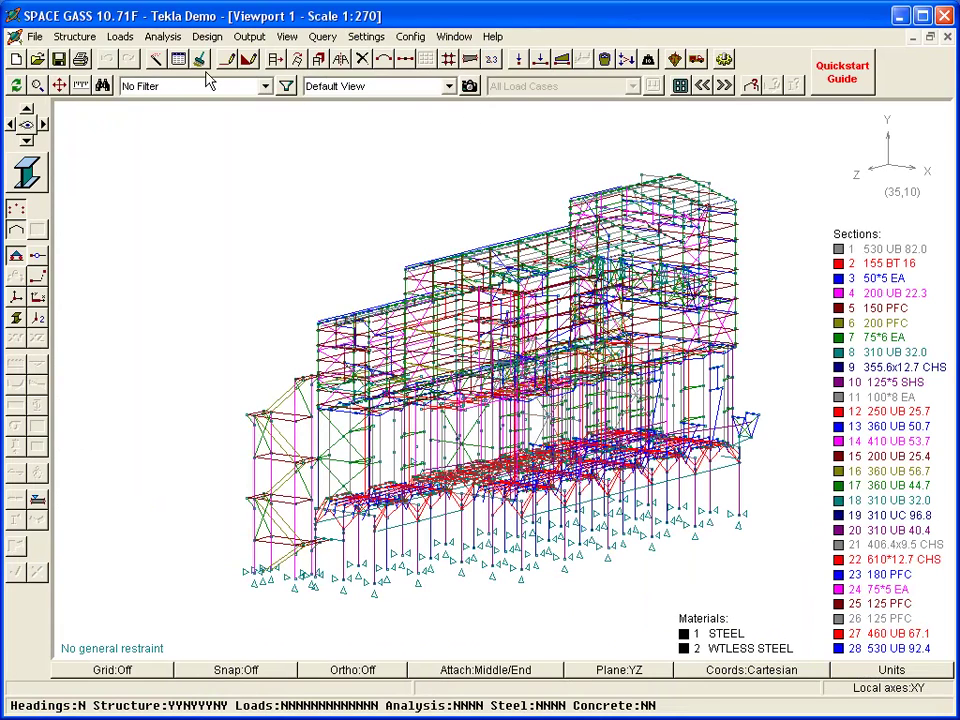
pyautogui.click(36, 37)
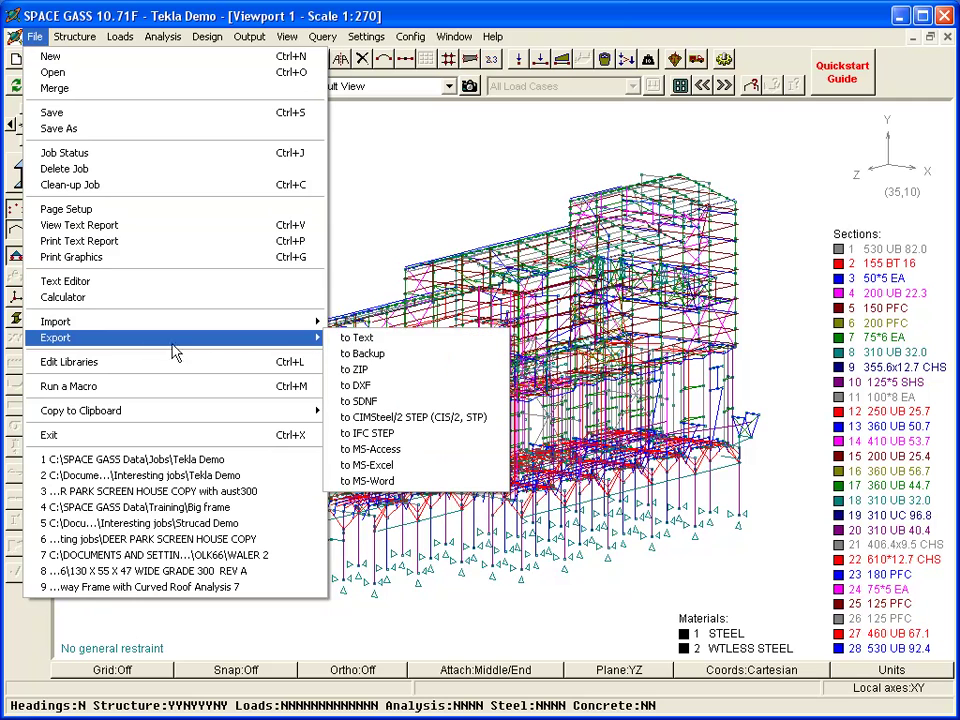
pyautogui.moveTo(56, 337)
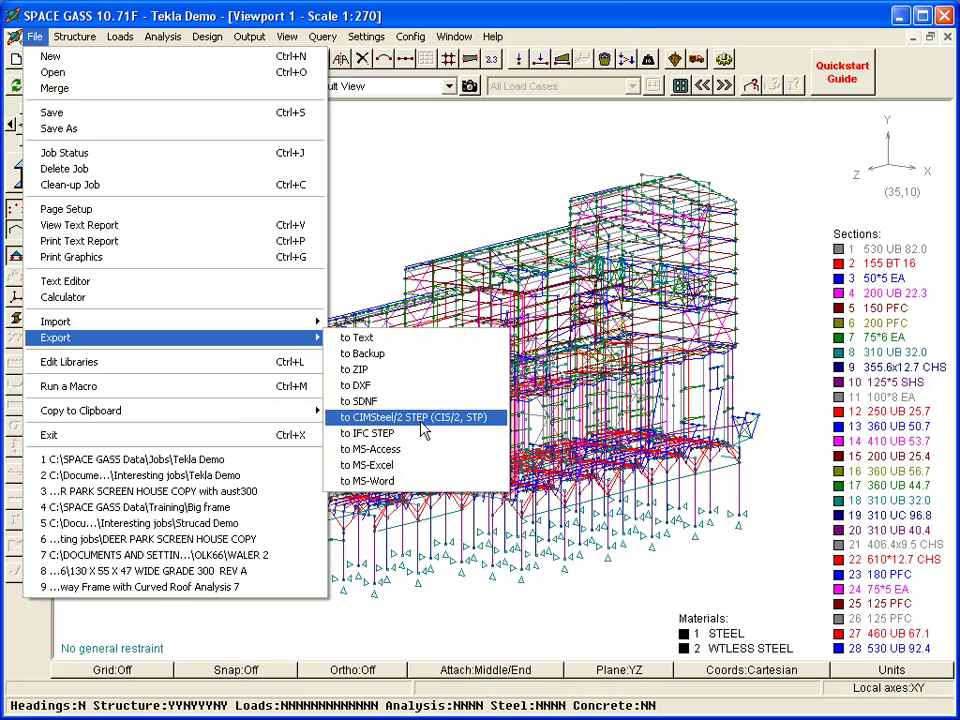
# Start a CIMSteel/2 STEP export with the data file named 'Tekla Demo'
pyautogui.click(423, 418)
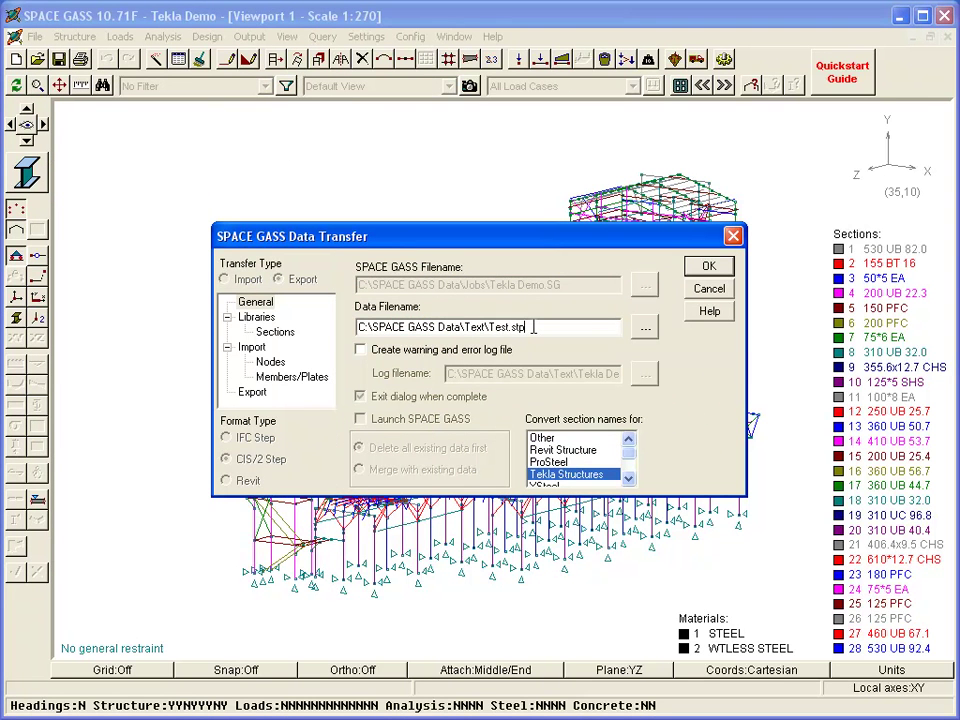
pyautogui.press('BackSpace')
pyautogui.press('BackSpace')
pyautogui.press('BackSpace')
pyautogui.press('BackSpace')
pyautogui.press('BackSpace')
pyautogui.press('BackSpace')
pyautogui.press('BackSpace')
pyautogui.press('BackSpace')
pyautogui.write('Te')
pyautogui.write('kla De')
pyautogui.write('mo')
# Convert section names for Tekla Structures and show the Libraries > Sections settings
pyautogui.click(542, 440)
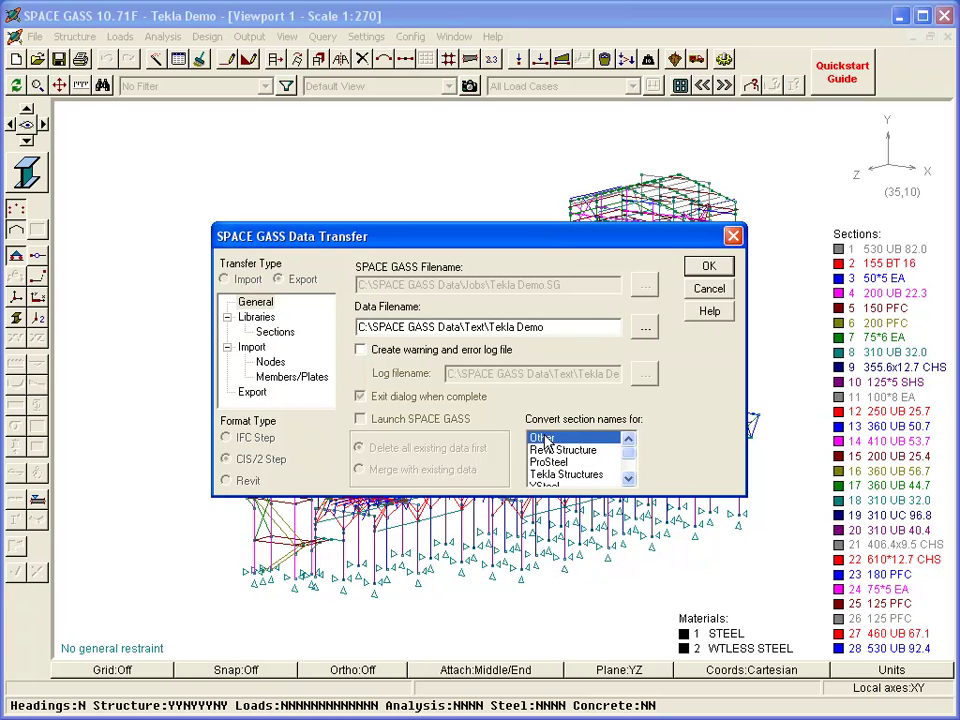
pyautogui.click(628, 479)
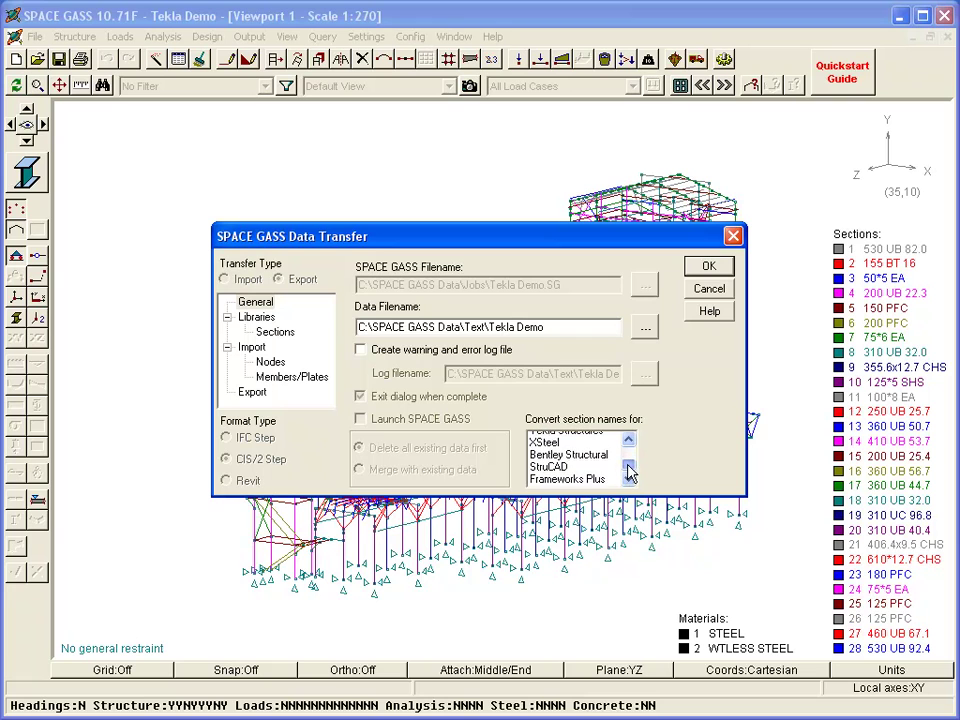
pyautogui.scroll(1, 629, 473)
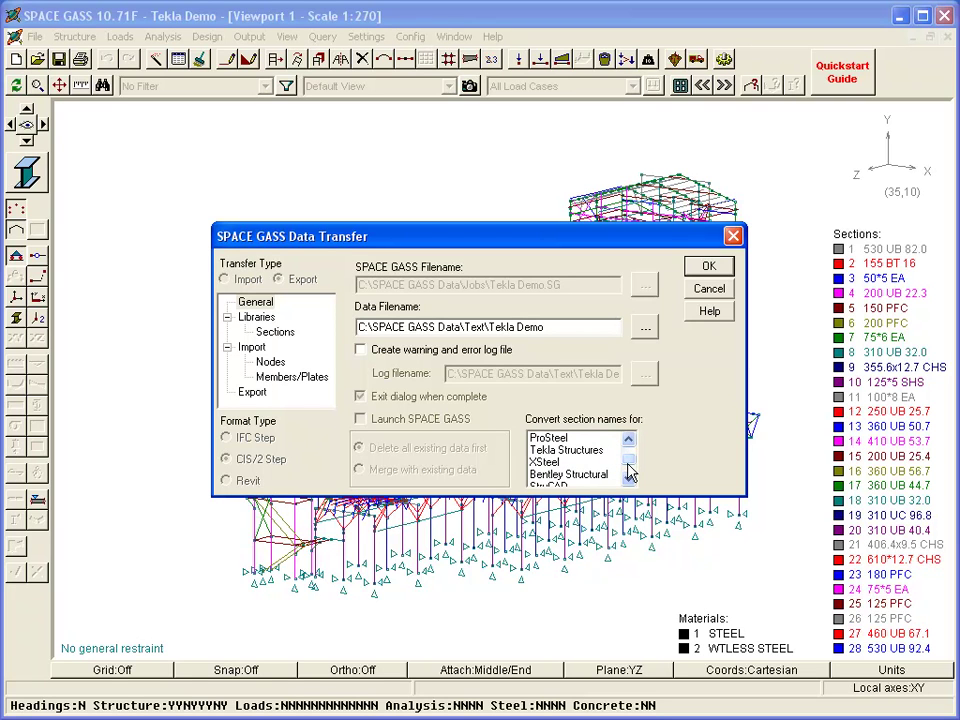
pyautogui.click(573, 452)
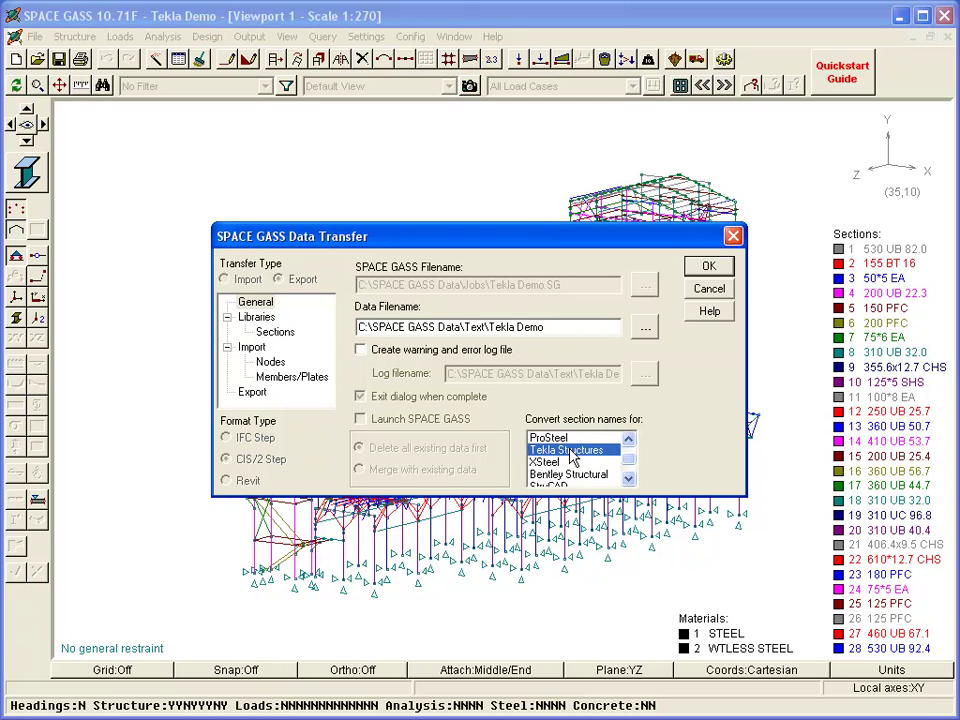
pyautogui.click(277, 333)
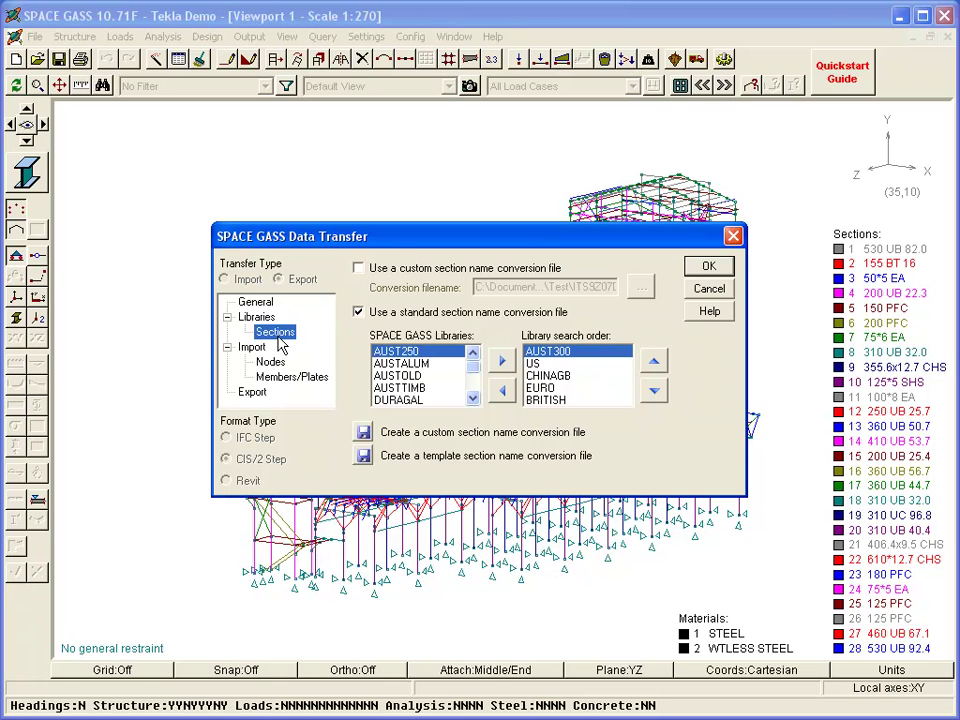
# Export members and loads to the Tekla Demo CIS/2 file and dismiss the success message
pyautogui.click(258, 393)
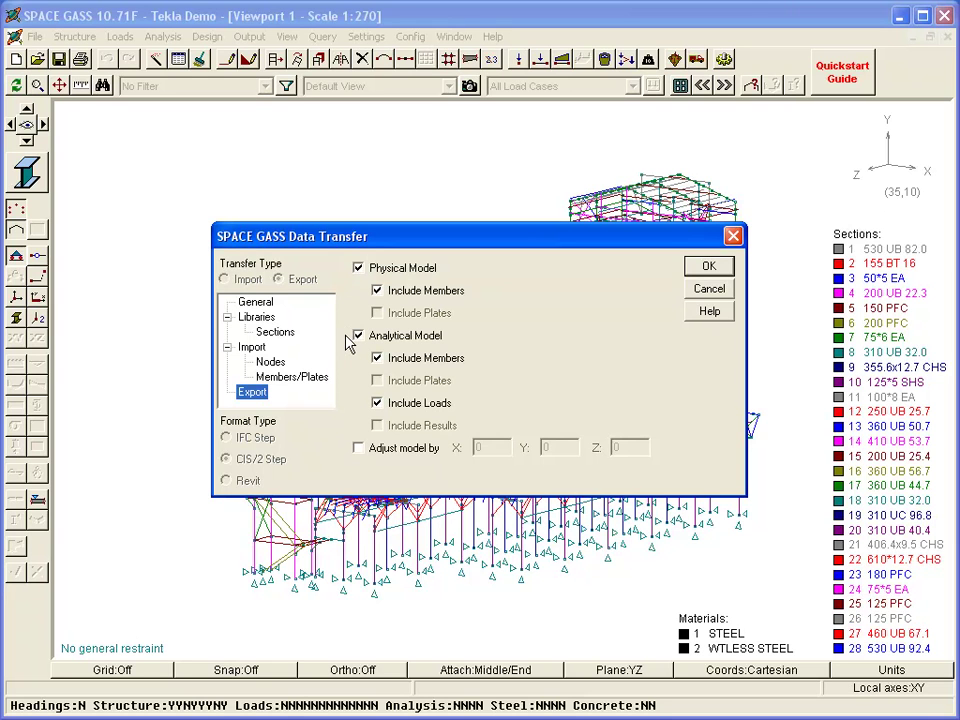
pyautogui.click(708, 266)
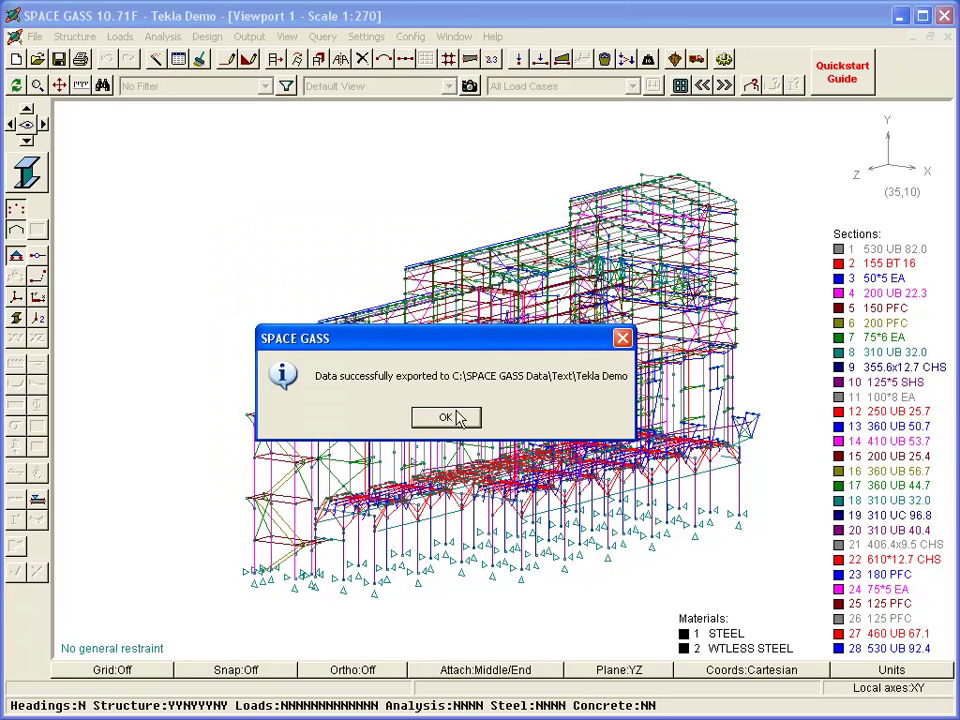
pyautogui.click(451, 420)
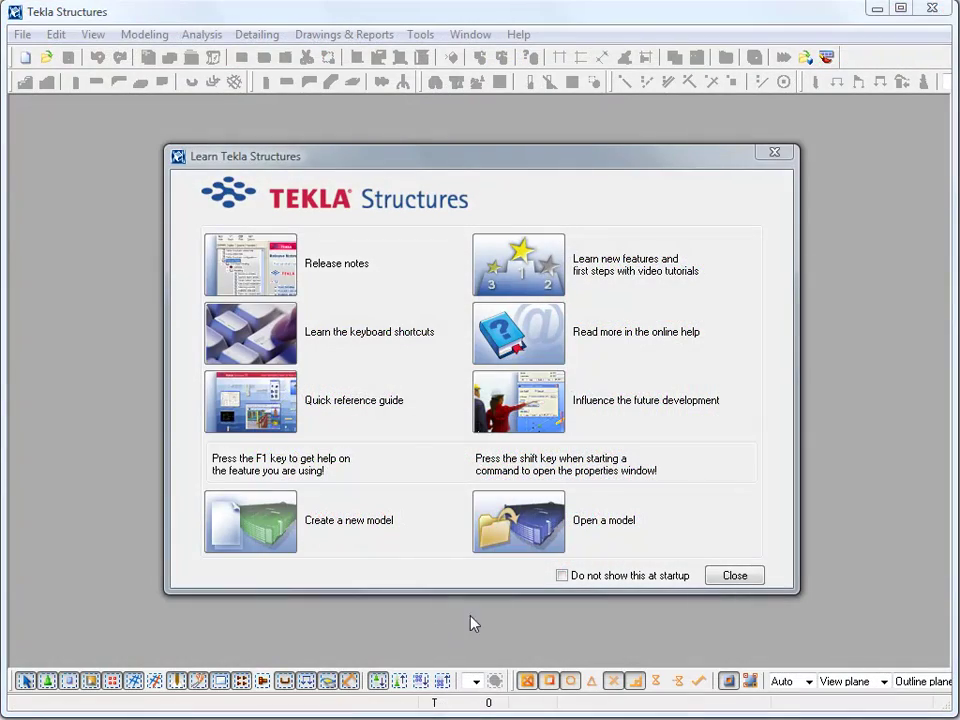
# Open the existing SPACEGASS model in Tekla Structures and show the File menu
pyautogui.click(518, 530)
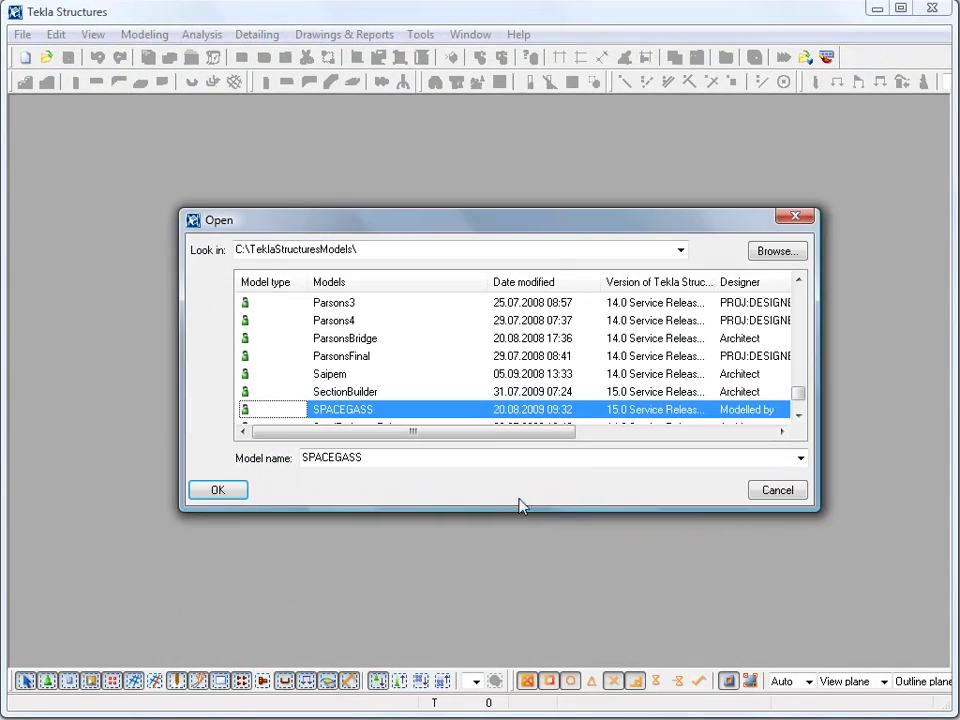
pyautogui.click(228, 491)
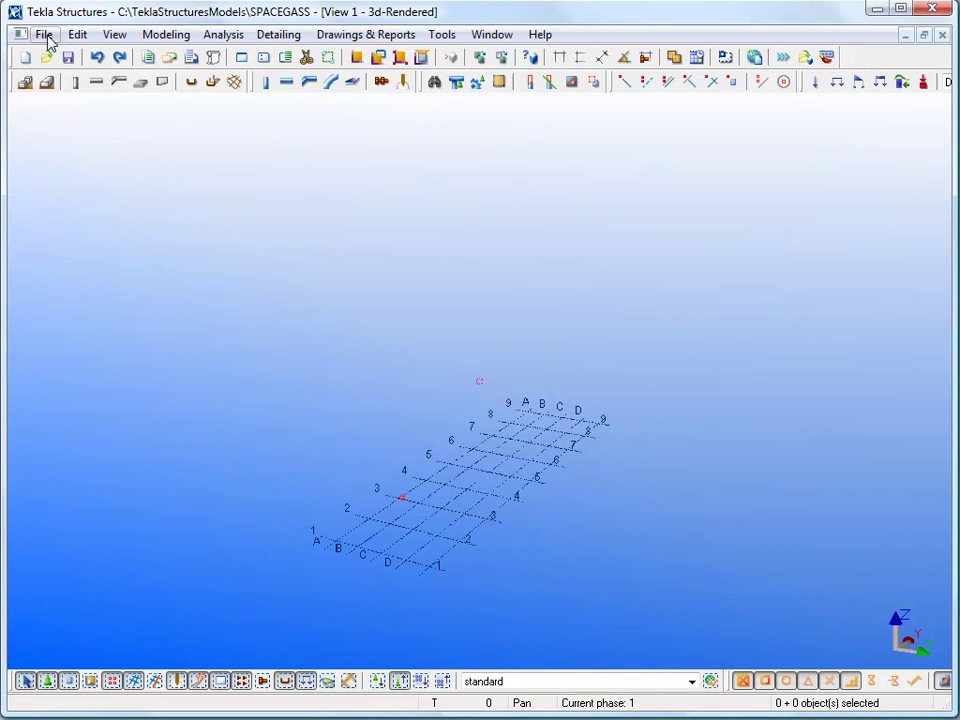
pyautogui.click(44, 36)
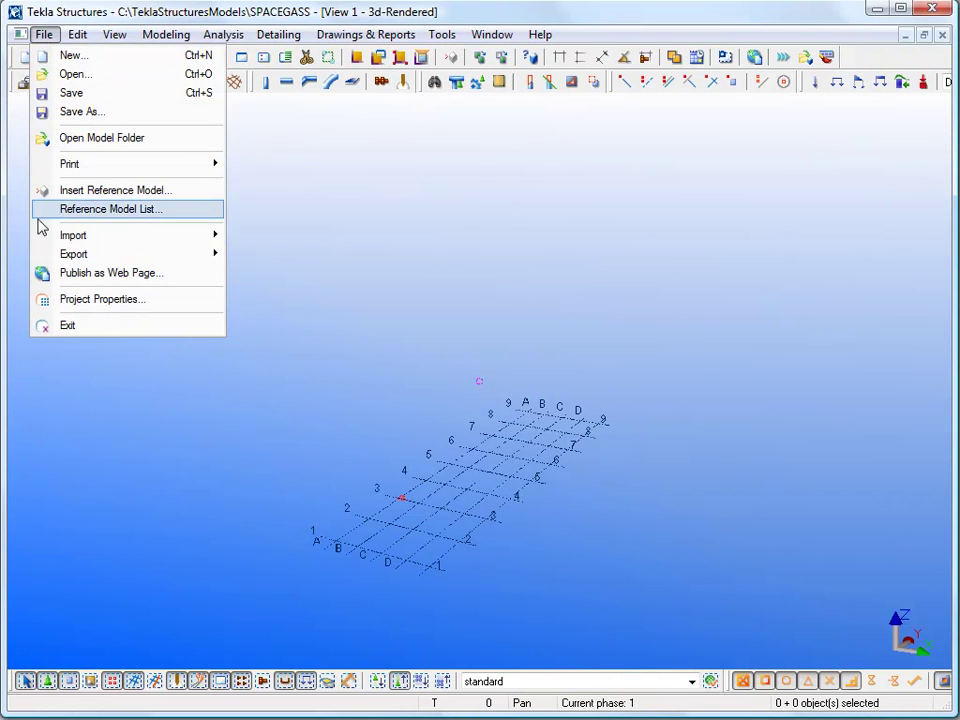
pyautogui.moveTo(73, 235)
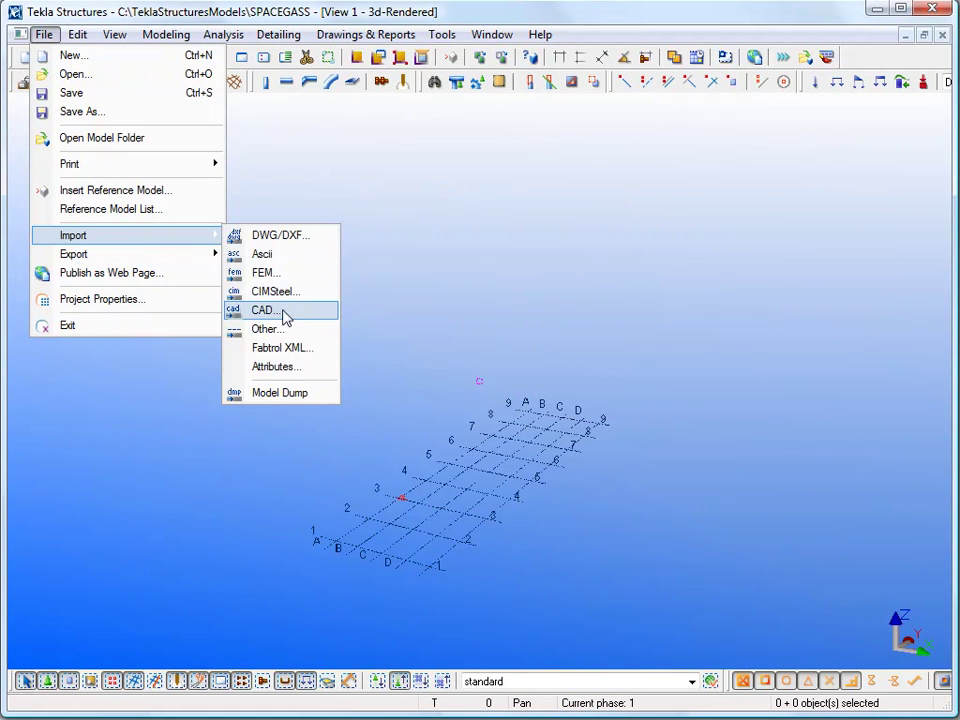
# Start a CIMSteel import and open the 'import model' CIS analysis import settings
pyautogui.click(298, 300)
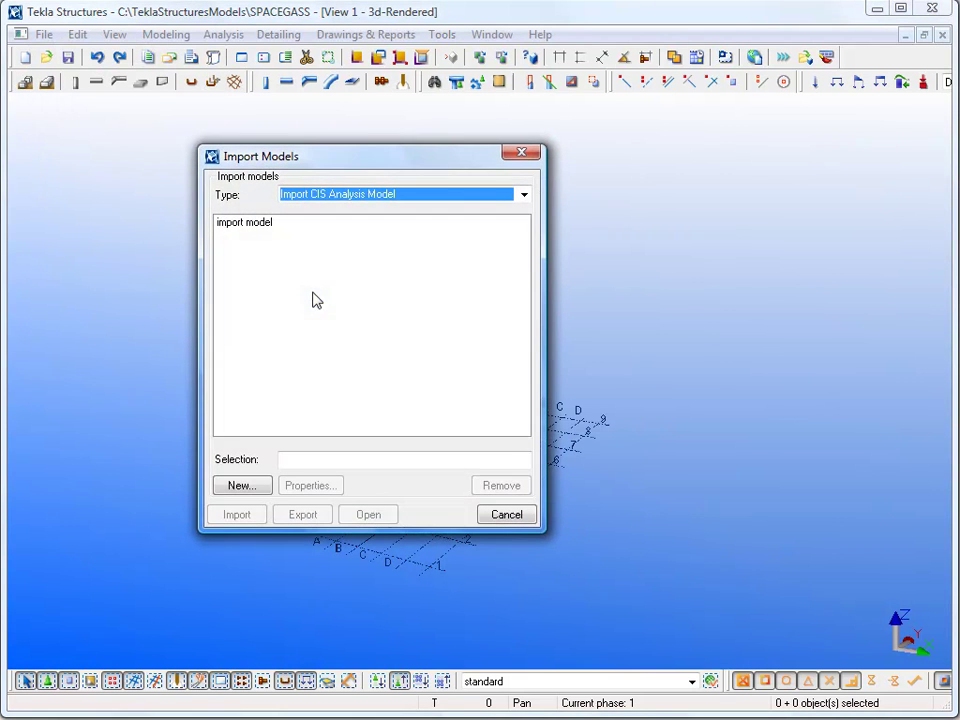
pyautogui.click(270, 223)
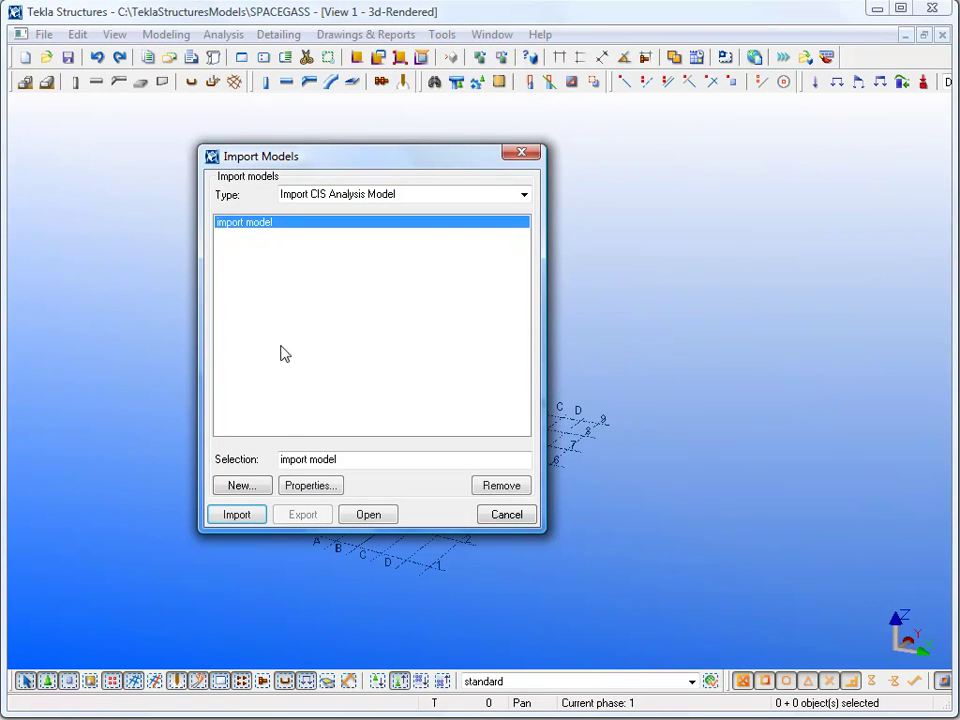
pyautogui.click(309, 487)
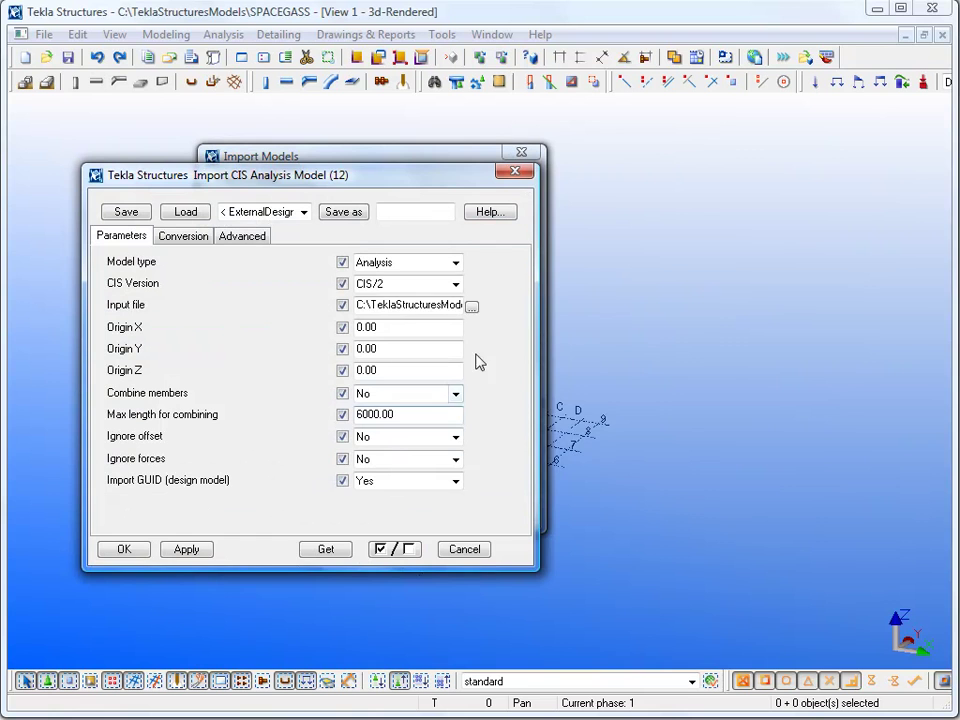
# Set the input file to Tekla Demo.stp, then apply and keep the import settings
pyautogui.click(471, 307)
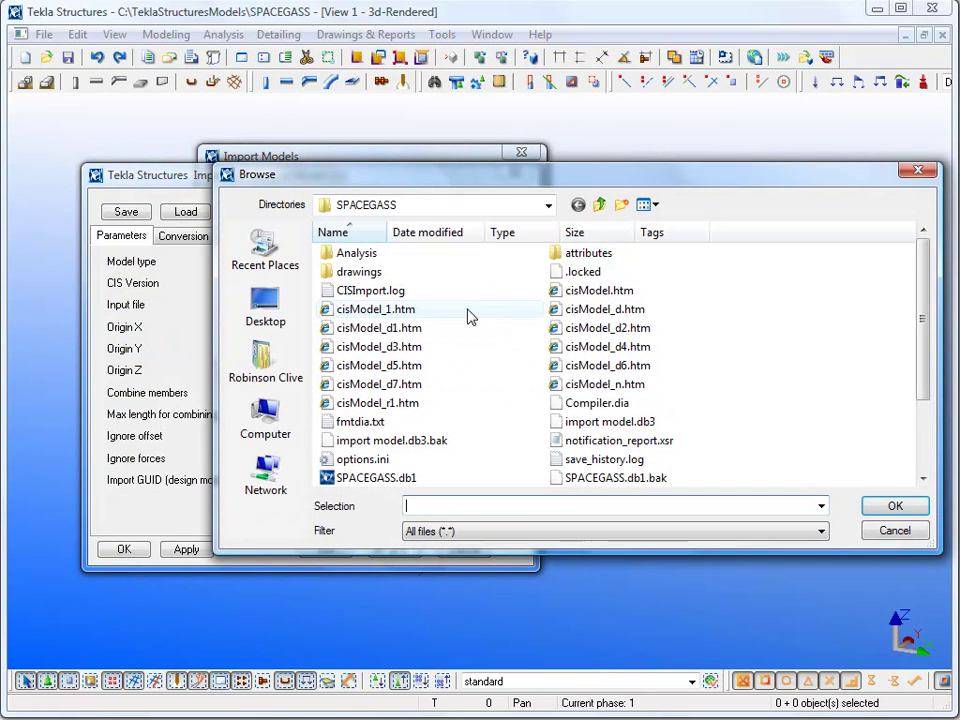
pyautogui.moveTo(921, 392); pyautogui.dragTo(920, 458)
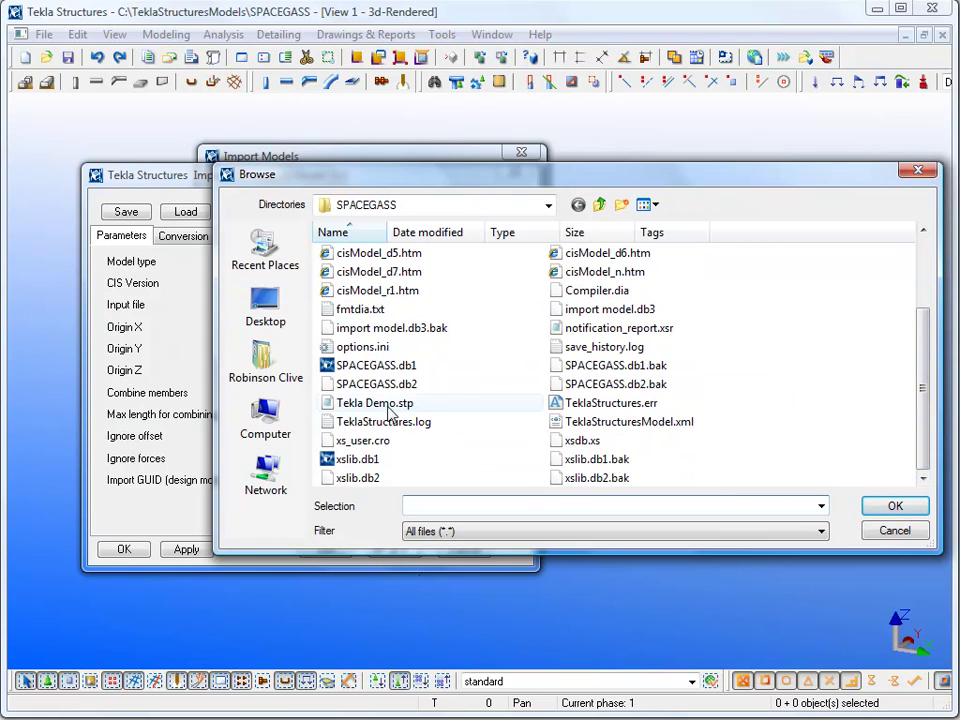
pyautogui.click(395, 404)
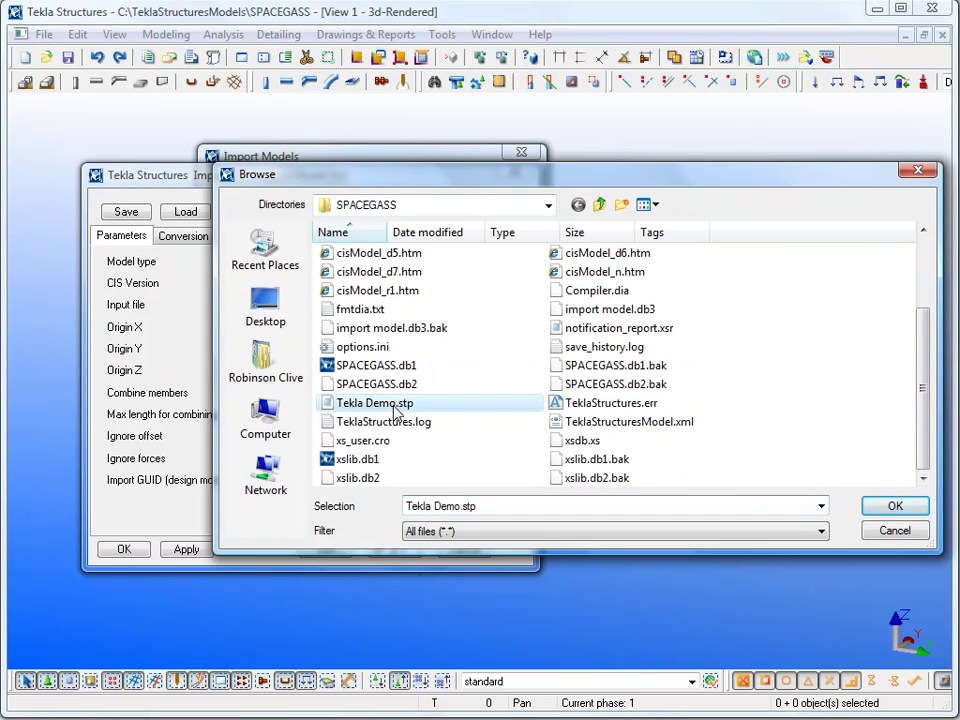
pyautogui.click(905, 508)
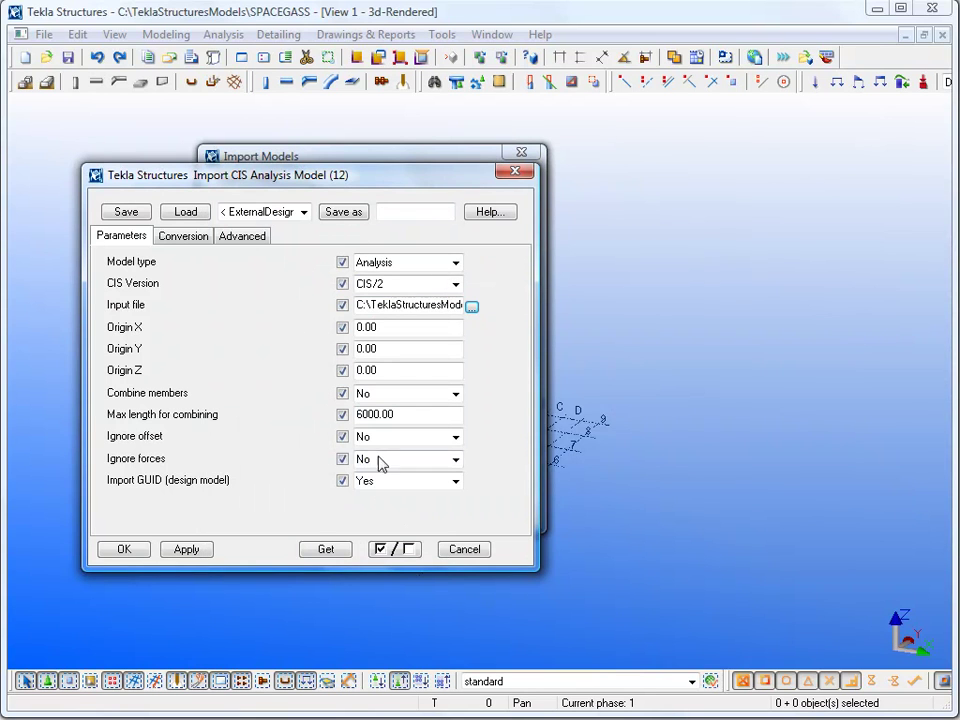
pyautogui.click(180, 549)
pyautogui.click(125, 550)
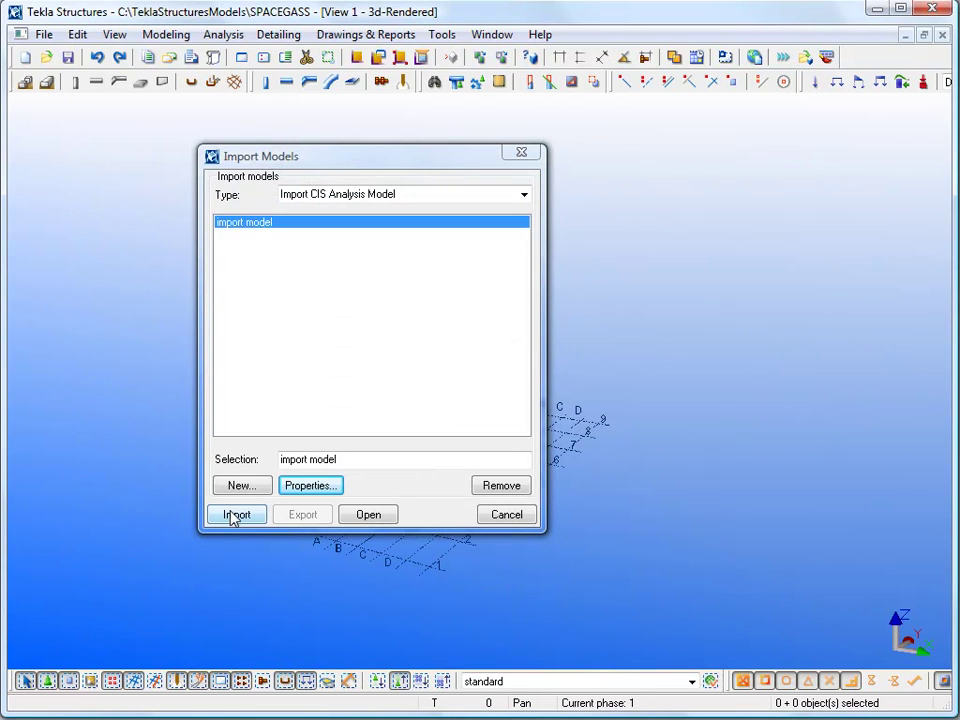
# Import Tekla Demo.stp, accept all changes, and box-select the entire 3934-object frame
pyautogui.click(229, 516)
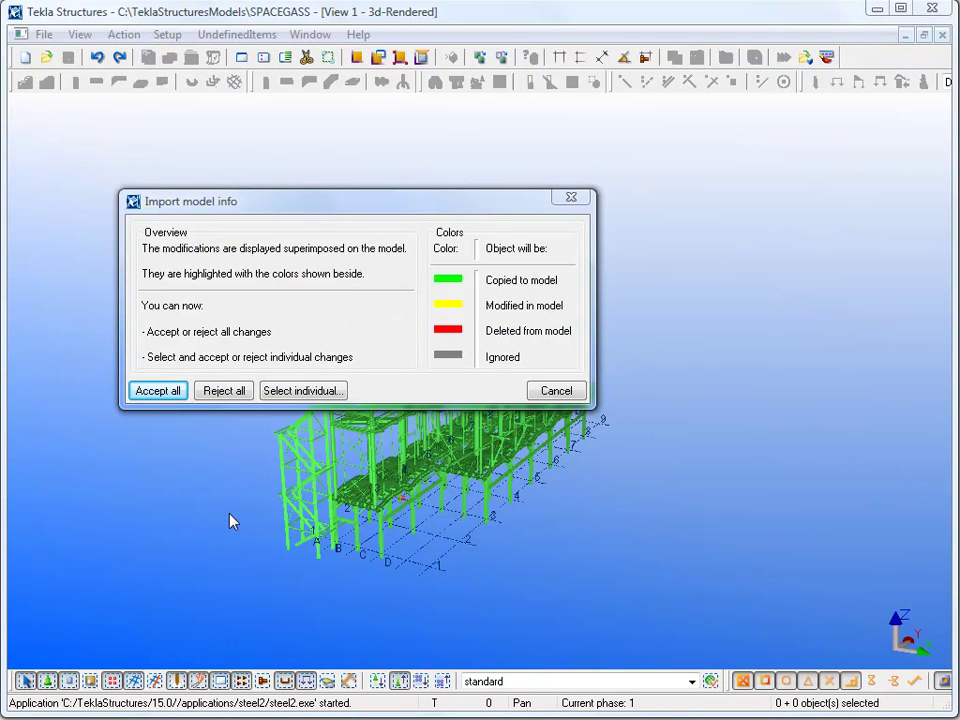
pyautogui.click(167, 391)
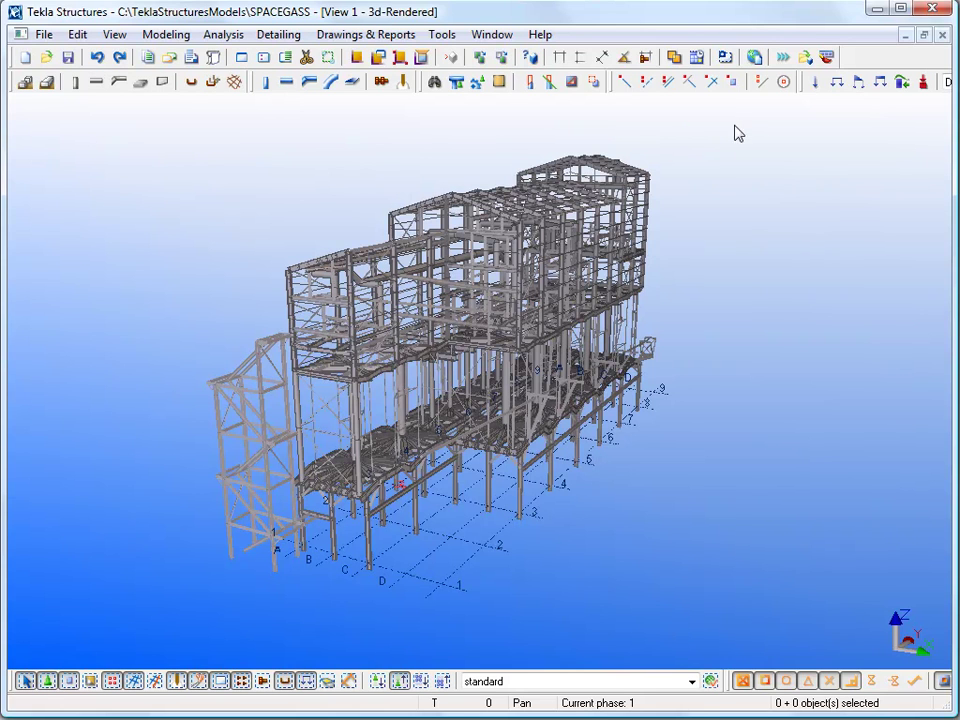
pyautogui.moveTo(736, 124)
pyautogui.mouseDown()
pyautogui.moveTo(447, 391)
pyautogui.moveTo(130, 610)
pyautogui.moveTo(136, 620)
pyautogui.mouseUp()
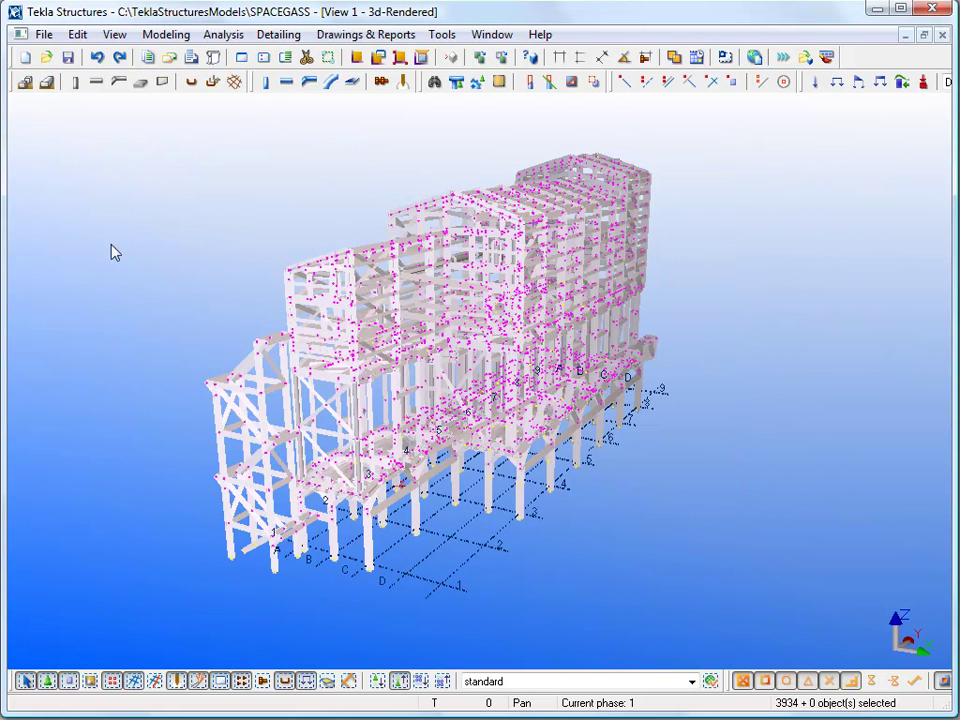
# Export the frame as a CIS/2 analysis model to SPACEGASS.stp
pyautogui.click(44, 34)
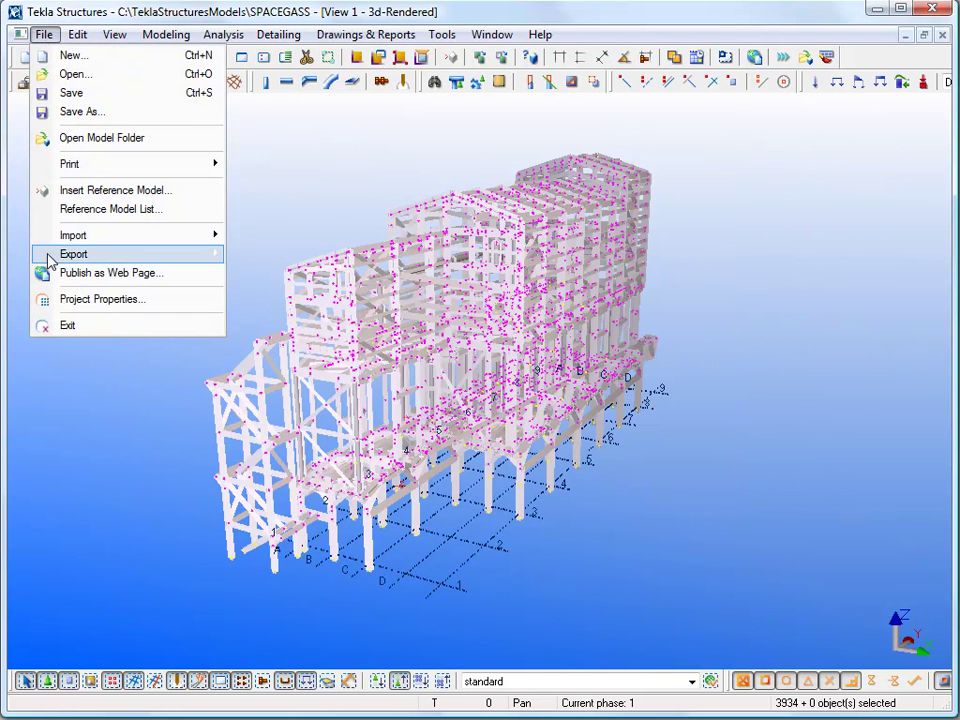
pyautogui.moveTo(74, 254)
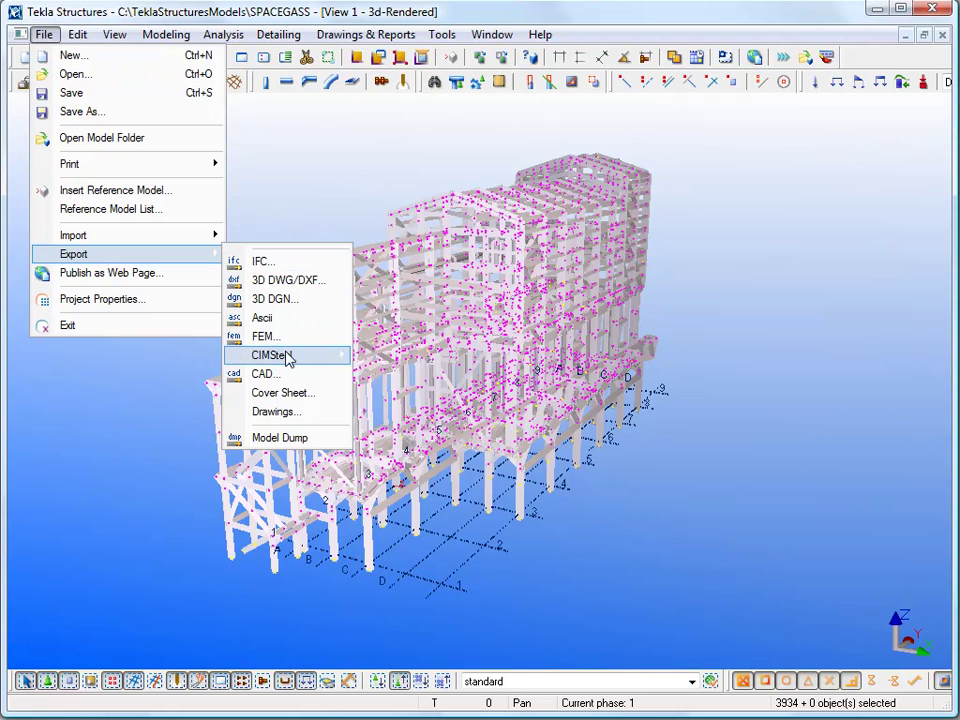
pyautogui.moveTo(272, 355)
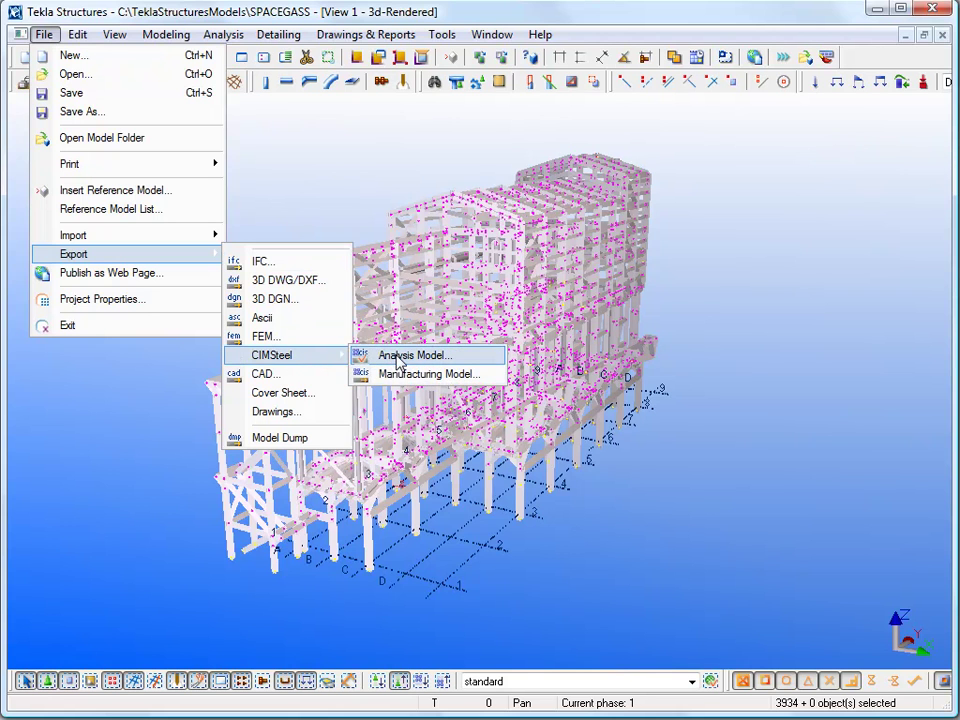
pyautogui.click(399, 362)
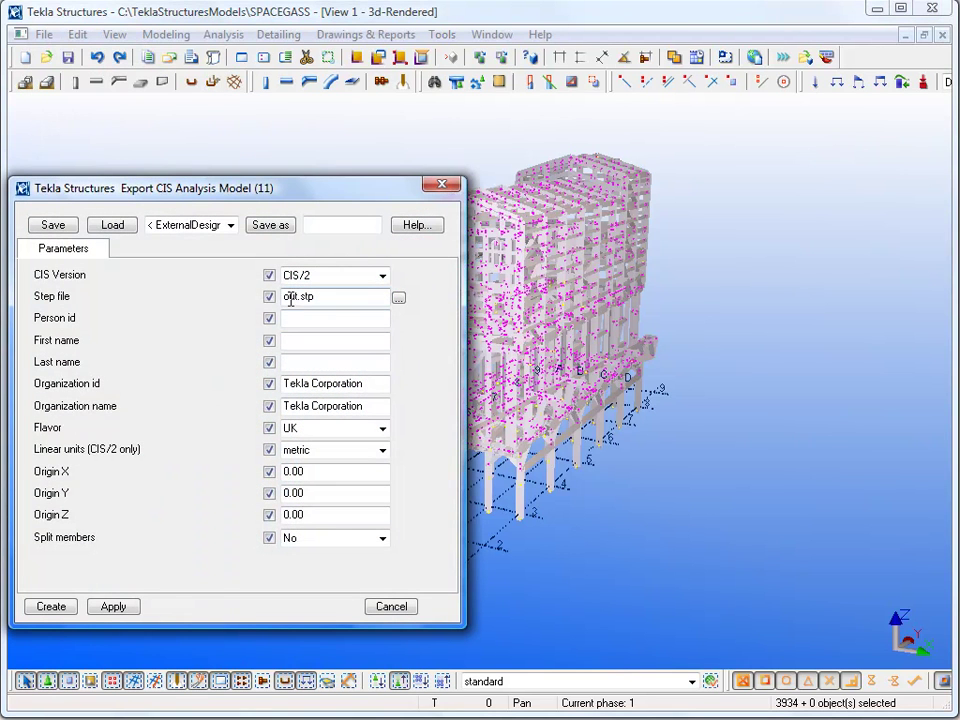
pyautogui.doubleClick(290, 297)
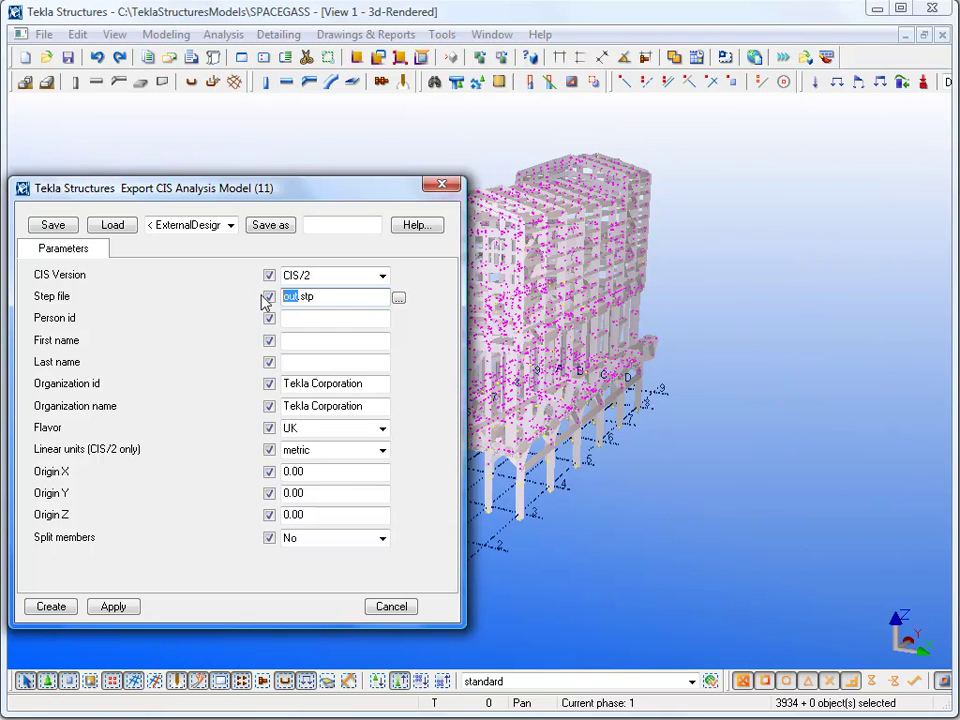
pyautogui.write('SPACE')
pyautogui.write('GASS')
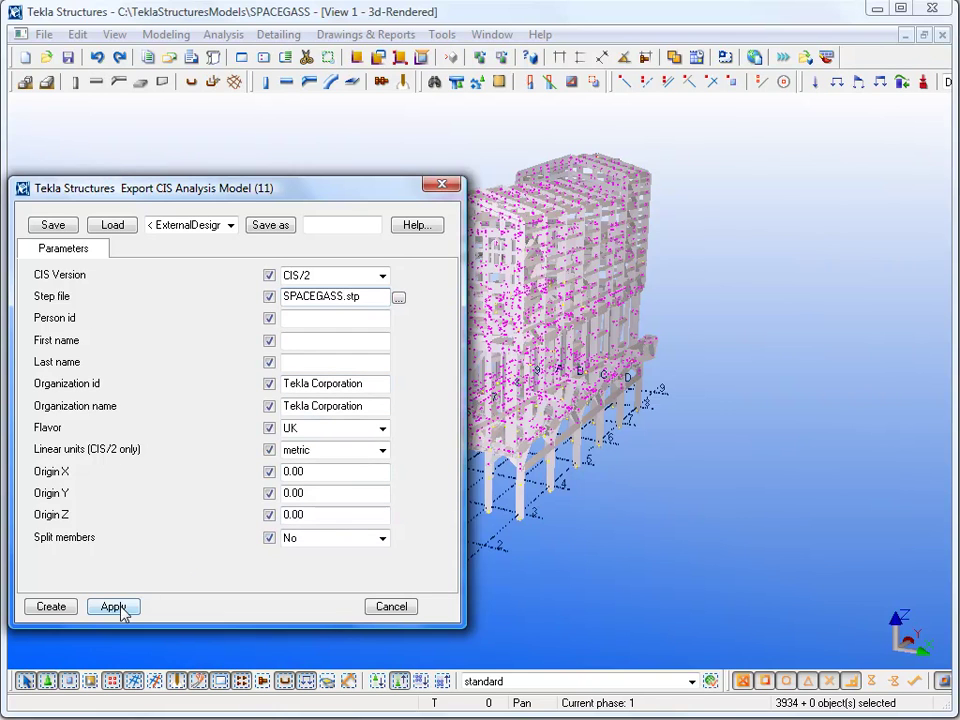
pyautogui.click(55, 606)
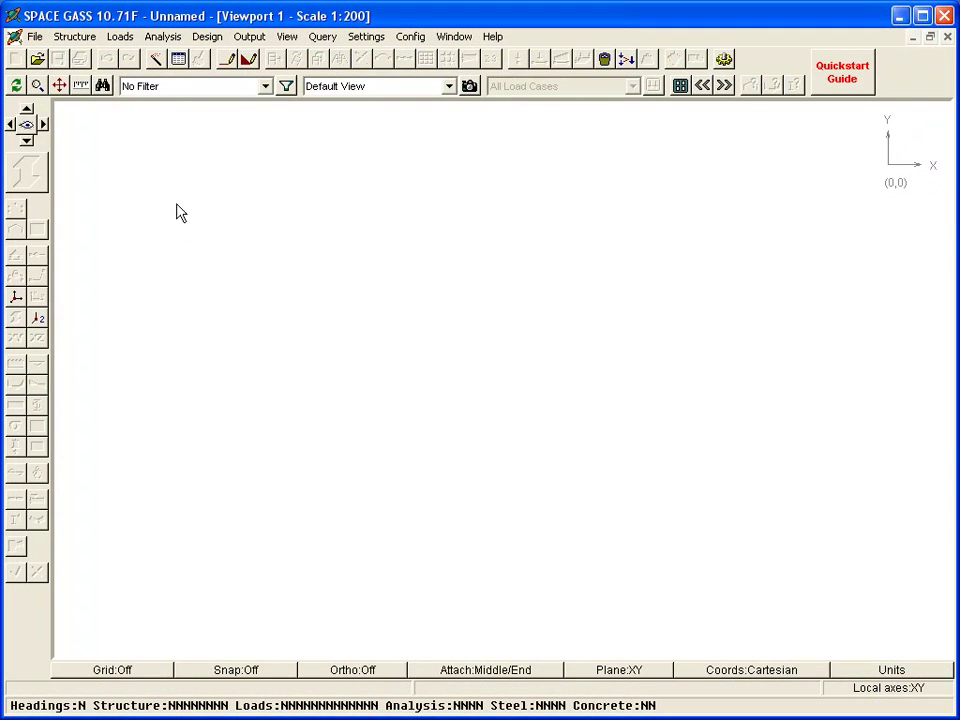
# Start a CIMSteel/2 STEP import using SPACEGASS.stp from the Text folder as data file
pyautogui.click(37, 38)
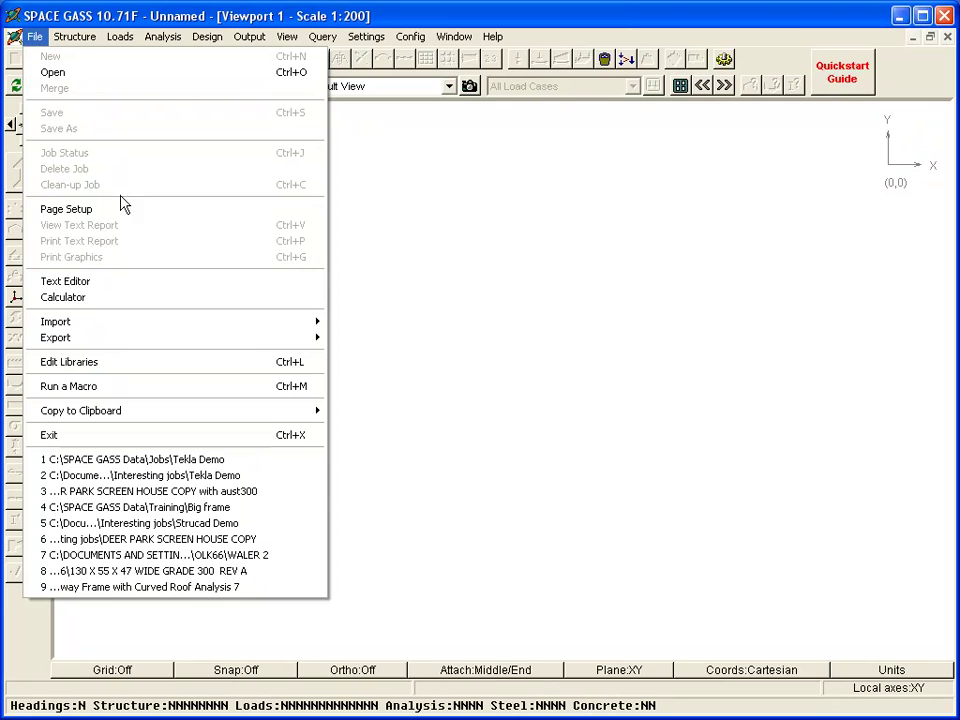
pyautogui.moveTo(56, 321)
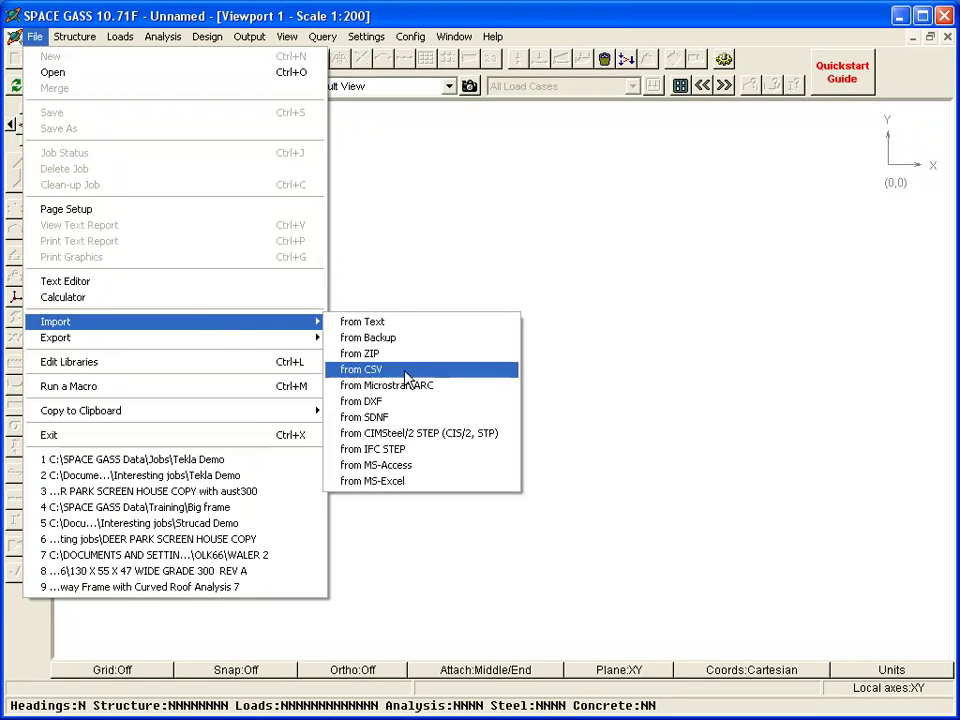
pyautogui.click(426, 436)
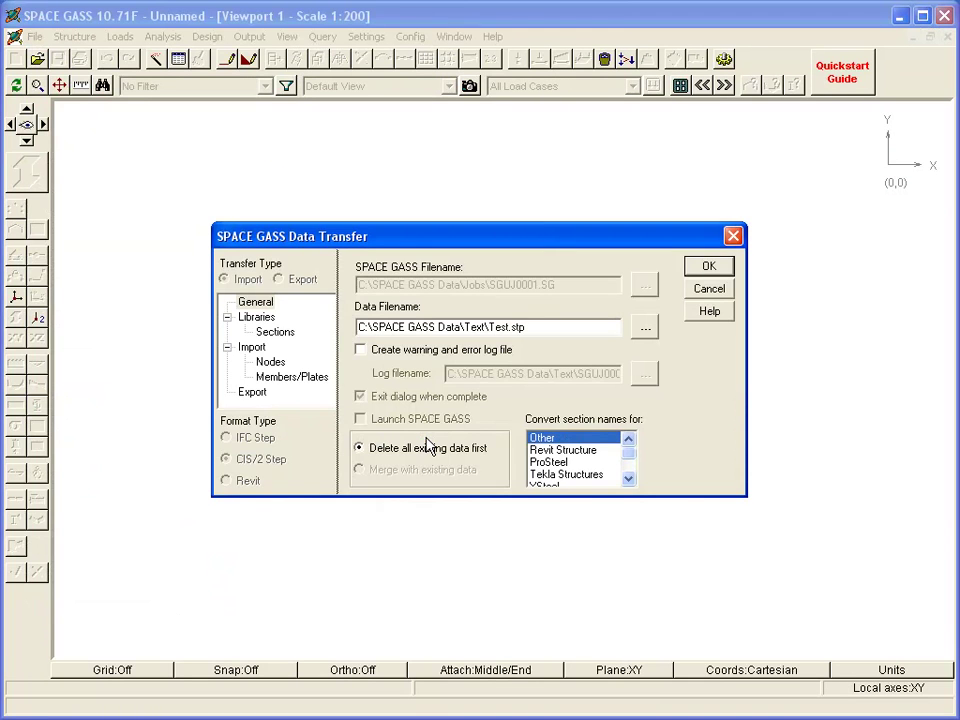
pyautogui.click(643, 330)
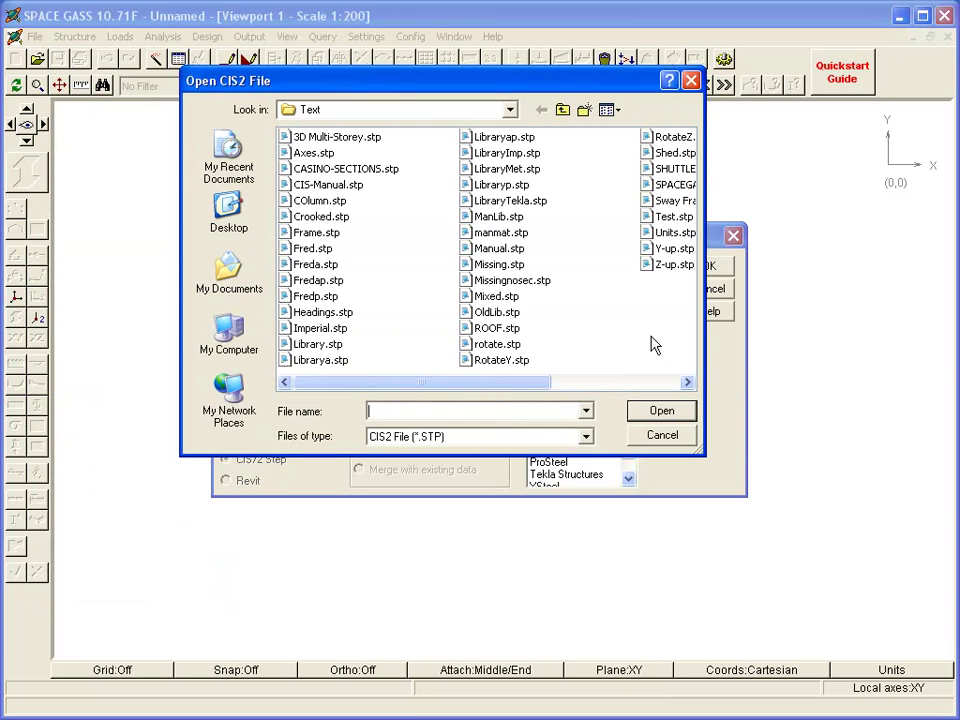
pyautogui.click(686, 383)
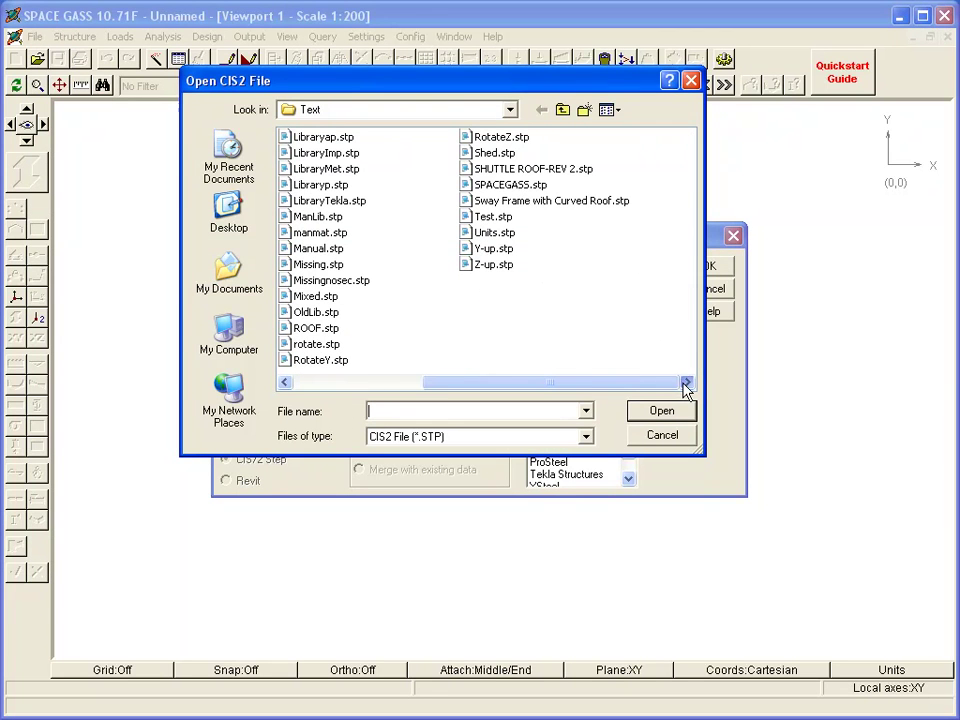
pyautogui.click(522, 186)
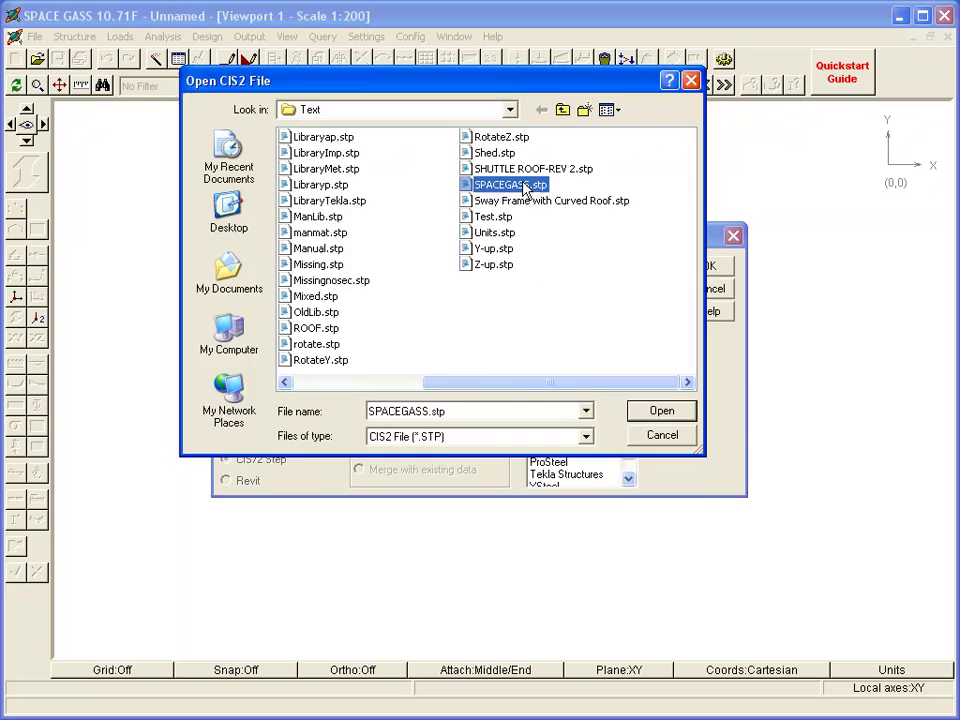
pyautogui.doubleClick(522, 186)
# Import SPACEGASS.stp with Tekla Structures section-name conversion and dismiss the success message
pyautogui.click(629, 481)
pyautogui.click(629, 481)
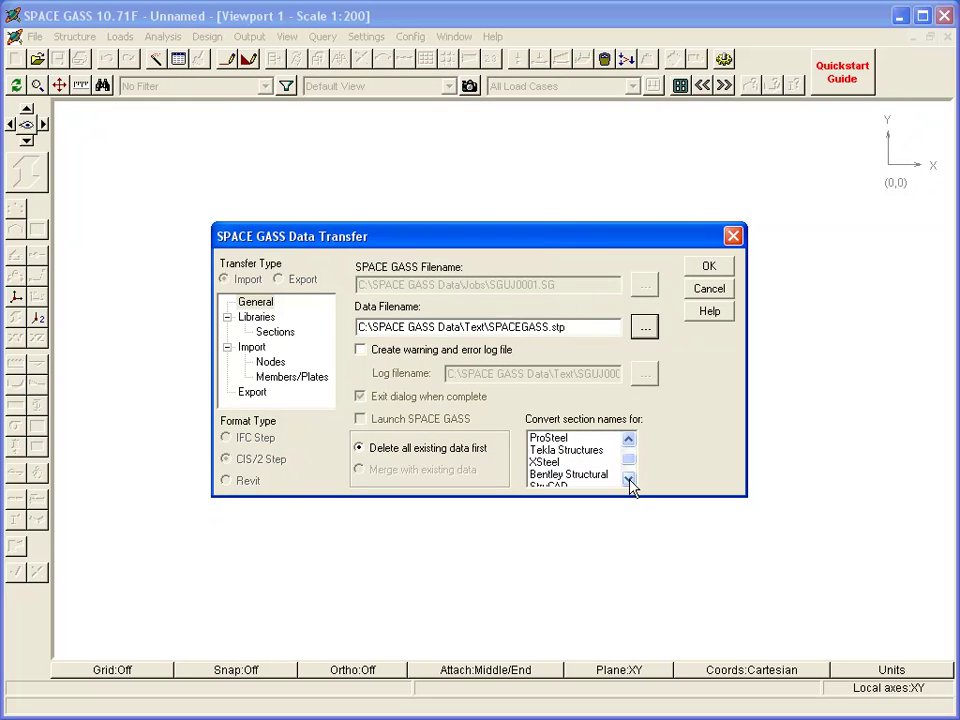
pyautogui.click(580, 453)
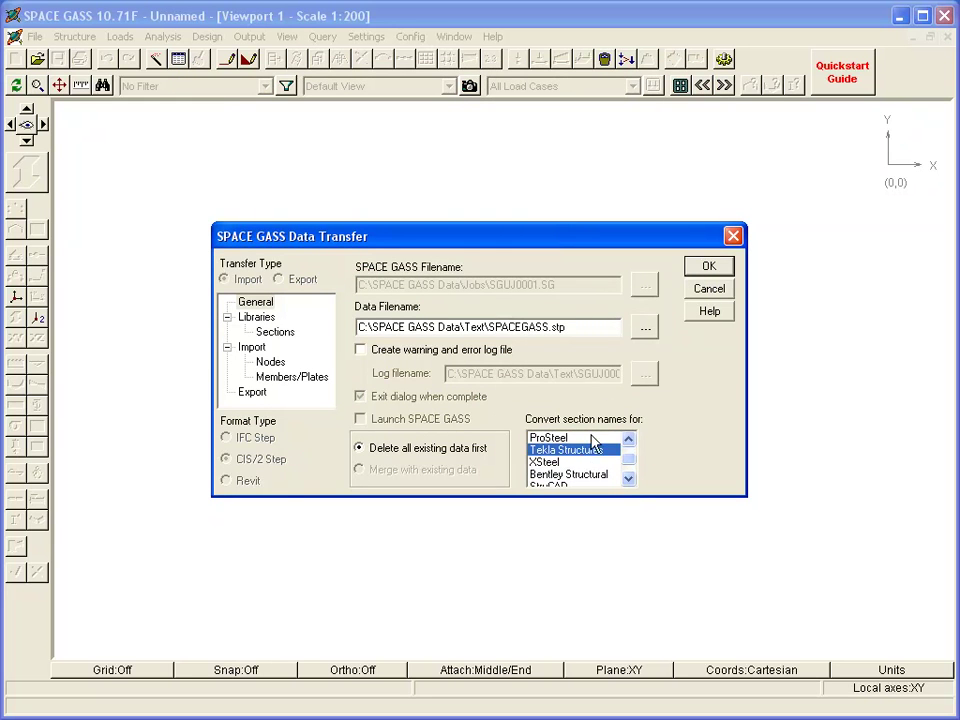
pyautogui.click(707, 270)
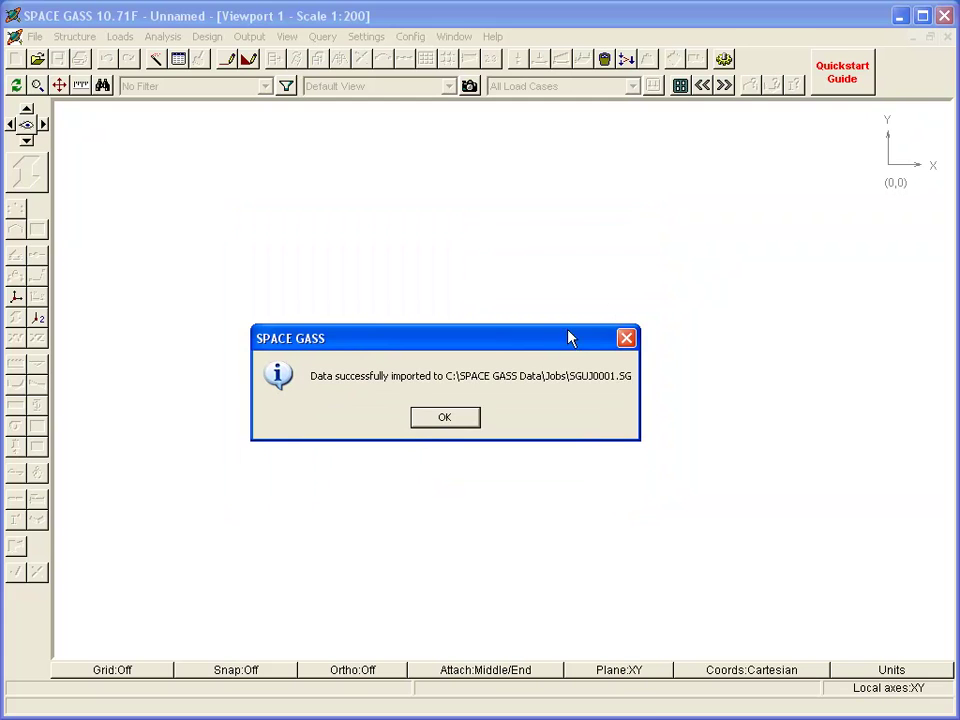
pyautogui.click(440, 418)
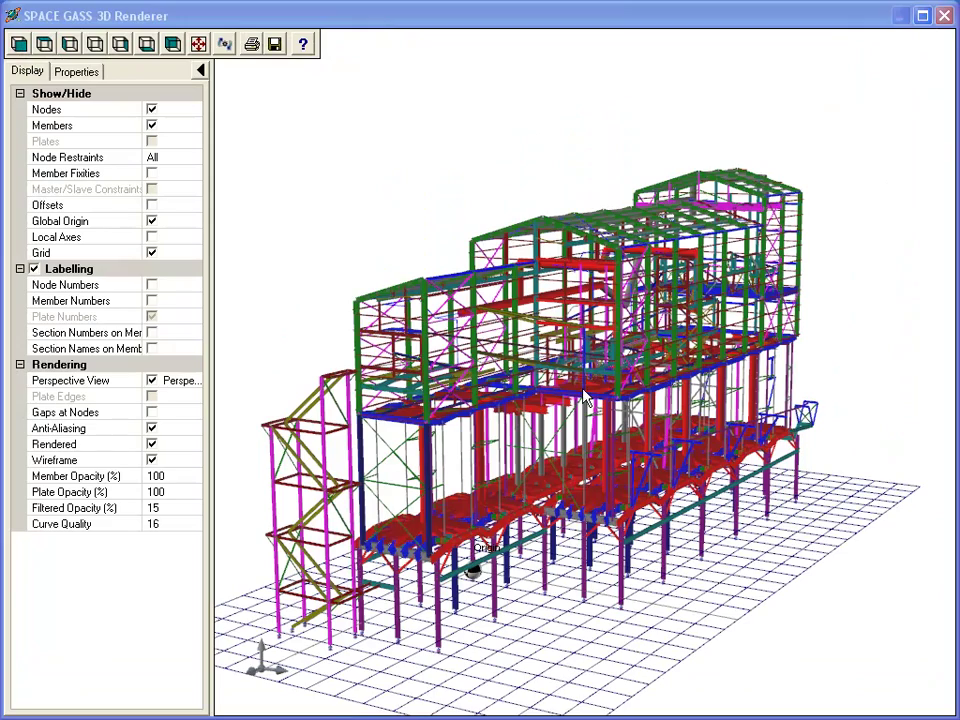
# Orbit the rendered imported frame toward a side elevation
pyautogui.moveTo(578, 385)
pyautogui.mouseDown()
pyautogui.moveTo(814, 367)
pyautogui.moveTo(597, 387)
pyautogui.moveTo(655, 377)
pyautogui.moveTo(816, 381)
pyautogui.moveTo(843, 393)
pyautogui.mouseUp()
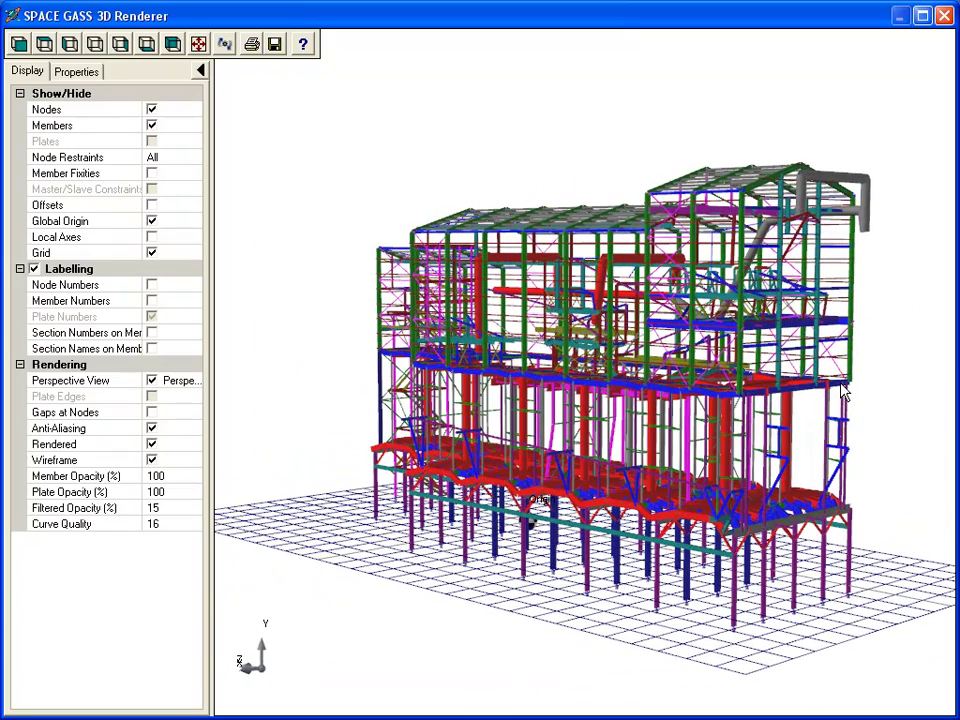